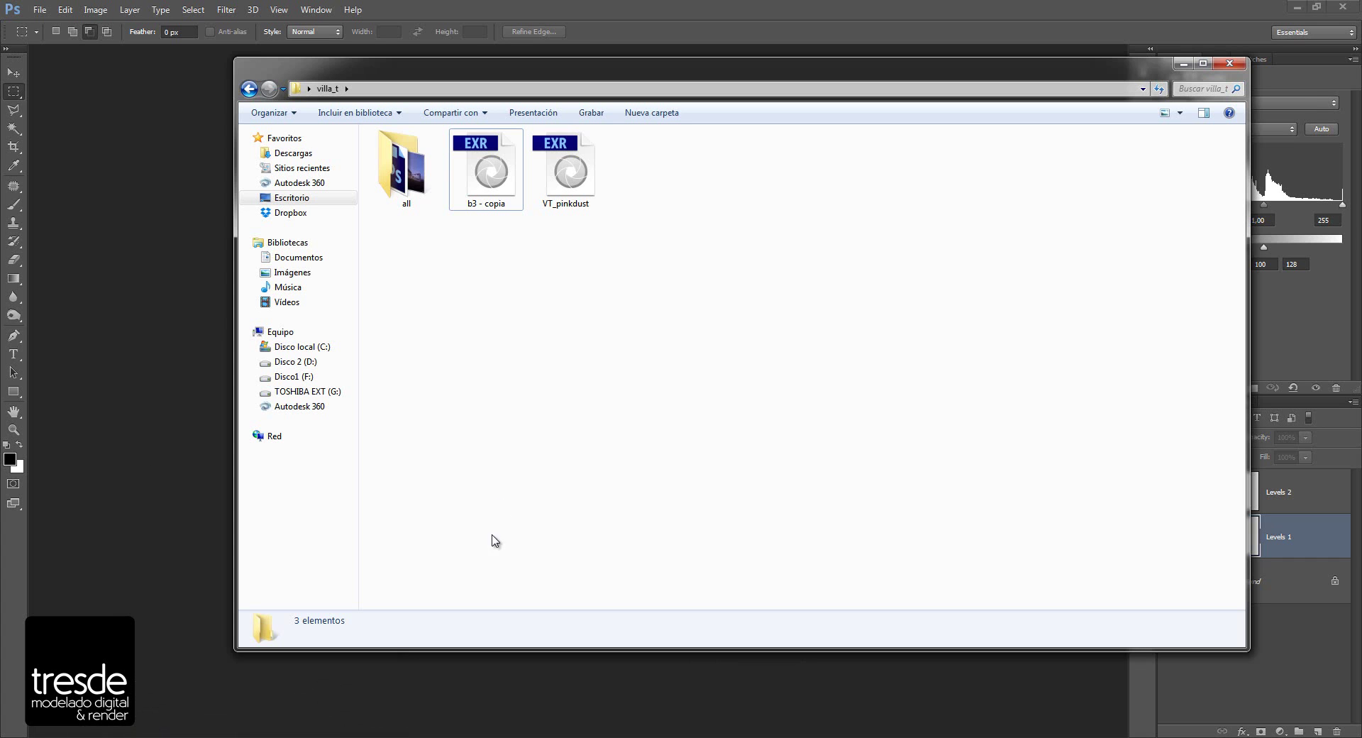
- Open VT_pinkdust.exr as a 32-bit document, keeping the As Alpha Channel read option
{"action": "left_click", "coordinate": [572, 181]}
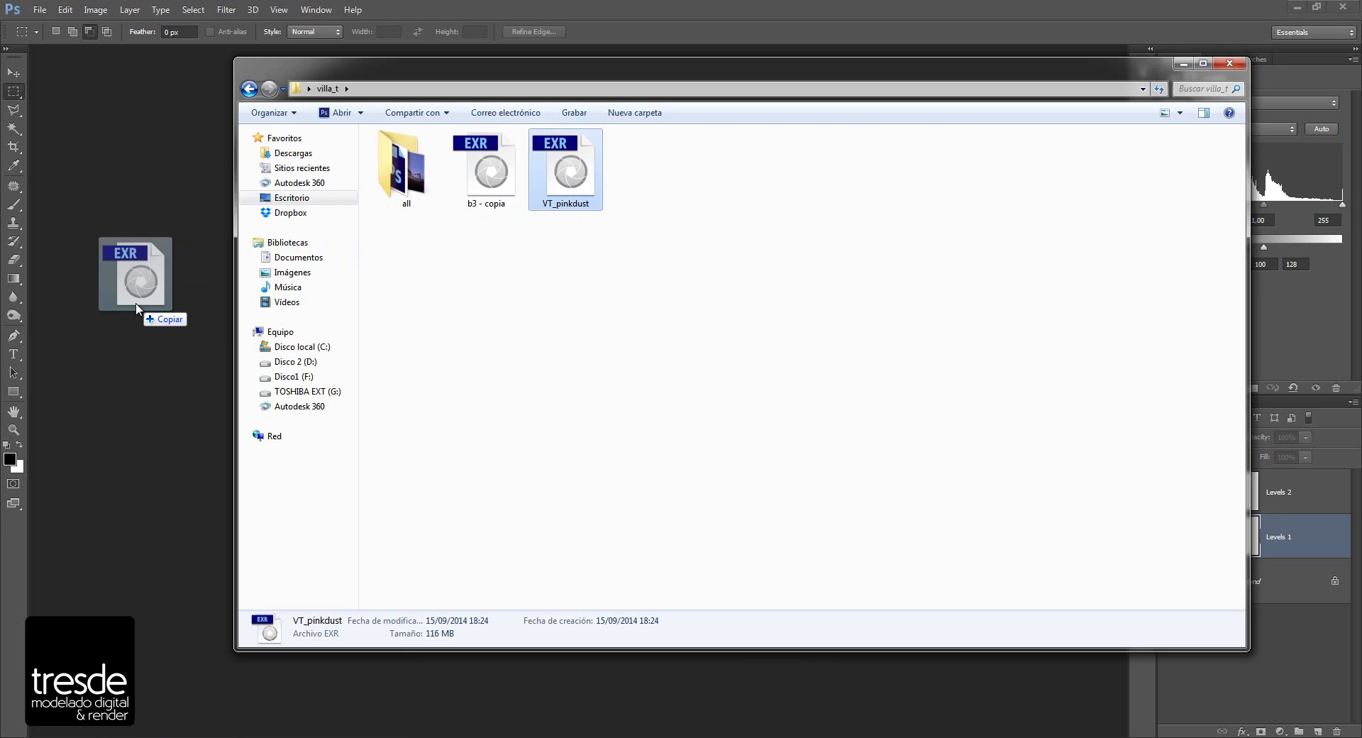
{"action": "left_click_drag", "start_coordinate": [579, 183], "coordinate": [130, 302]}
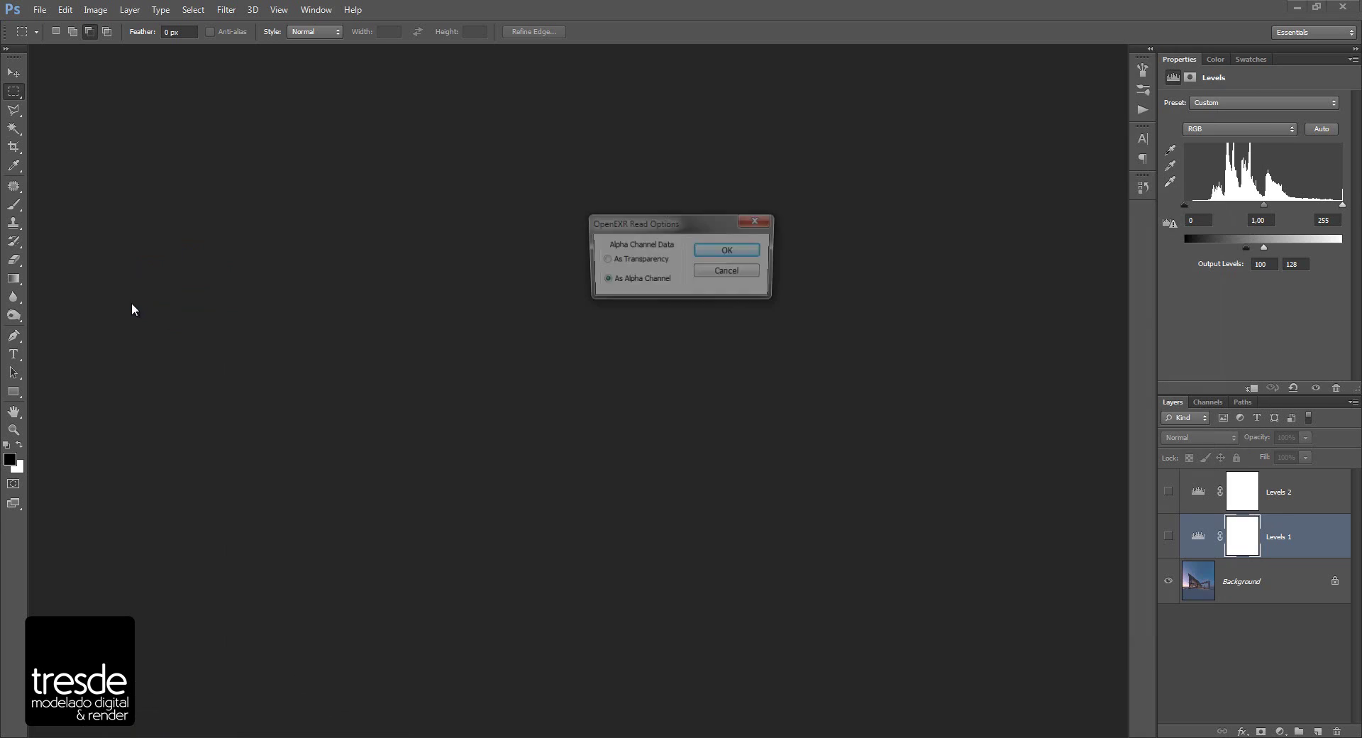
{"action": "left_click", "coordinate": [701, 253]}
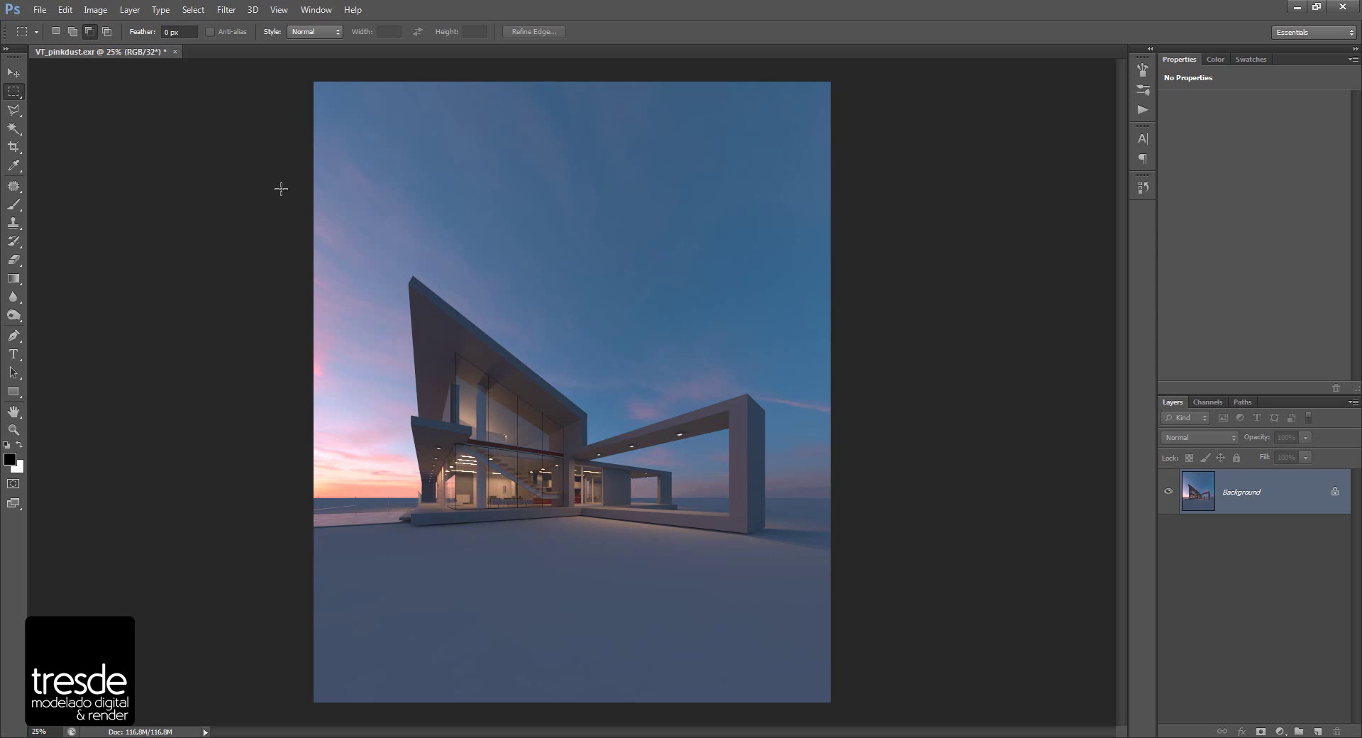
- Request a 16 Bits/Channel conversion of the render from Image > Mode
{"action": "left_click", "coordinate": [100, 11]}
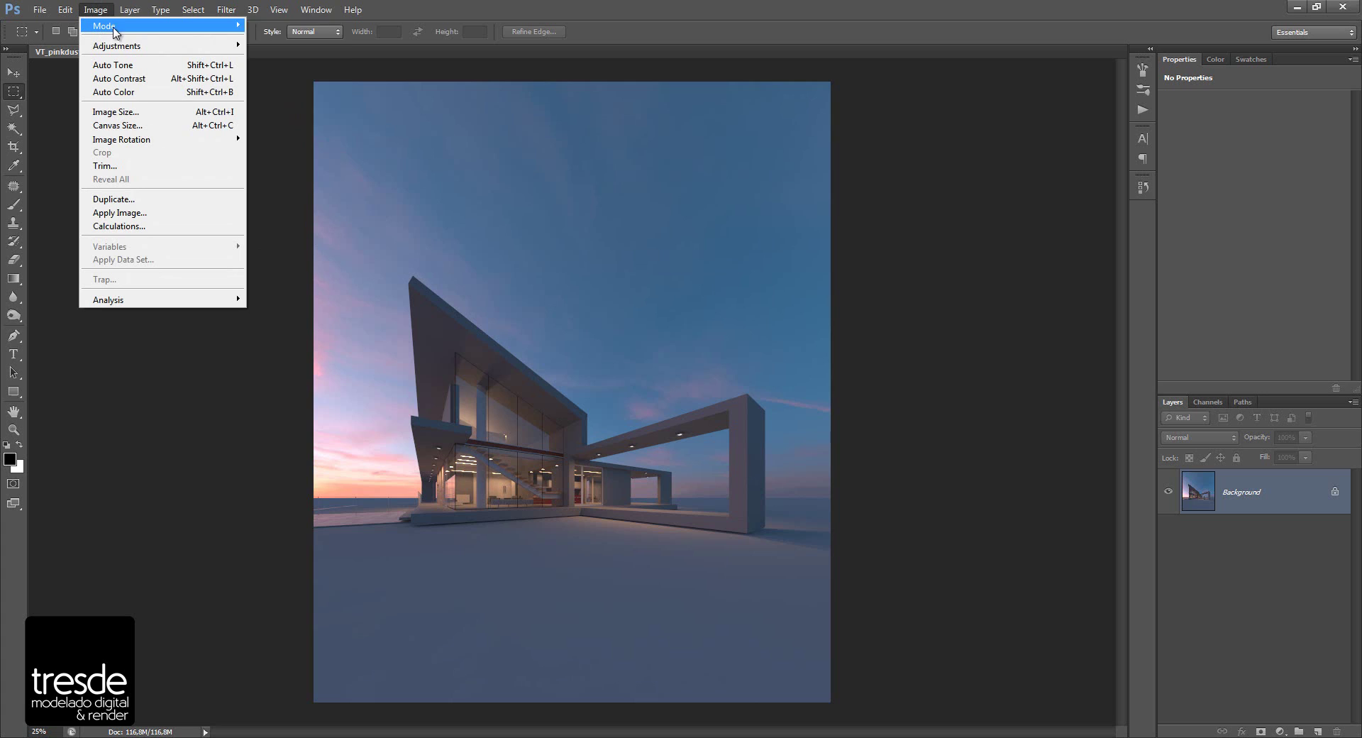
{"action": "mouse_move", "coordinate": [128, 26]}
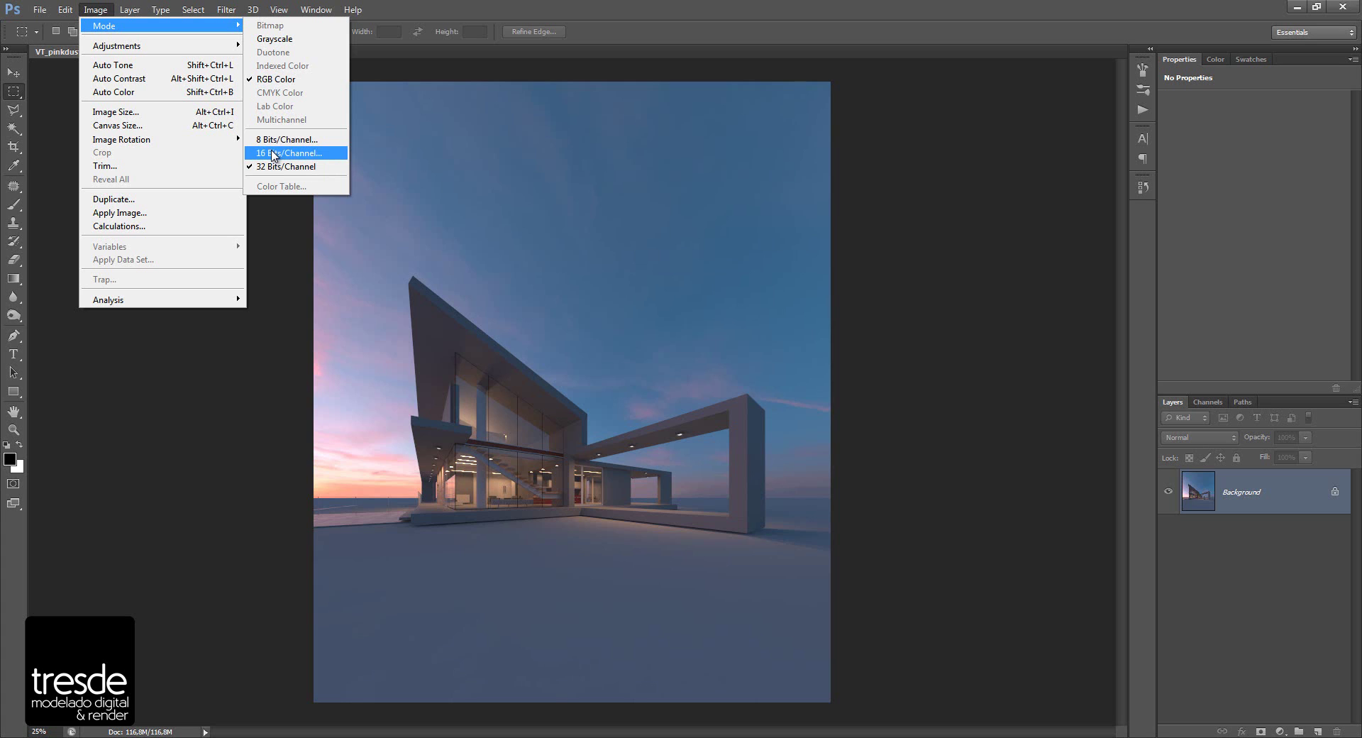
{"action": "left_click", "coordinate": [277, 154]}
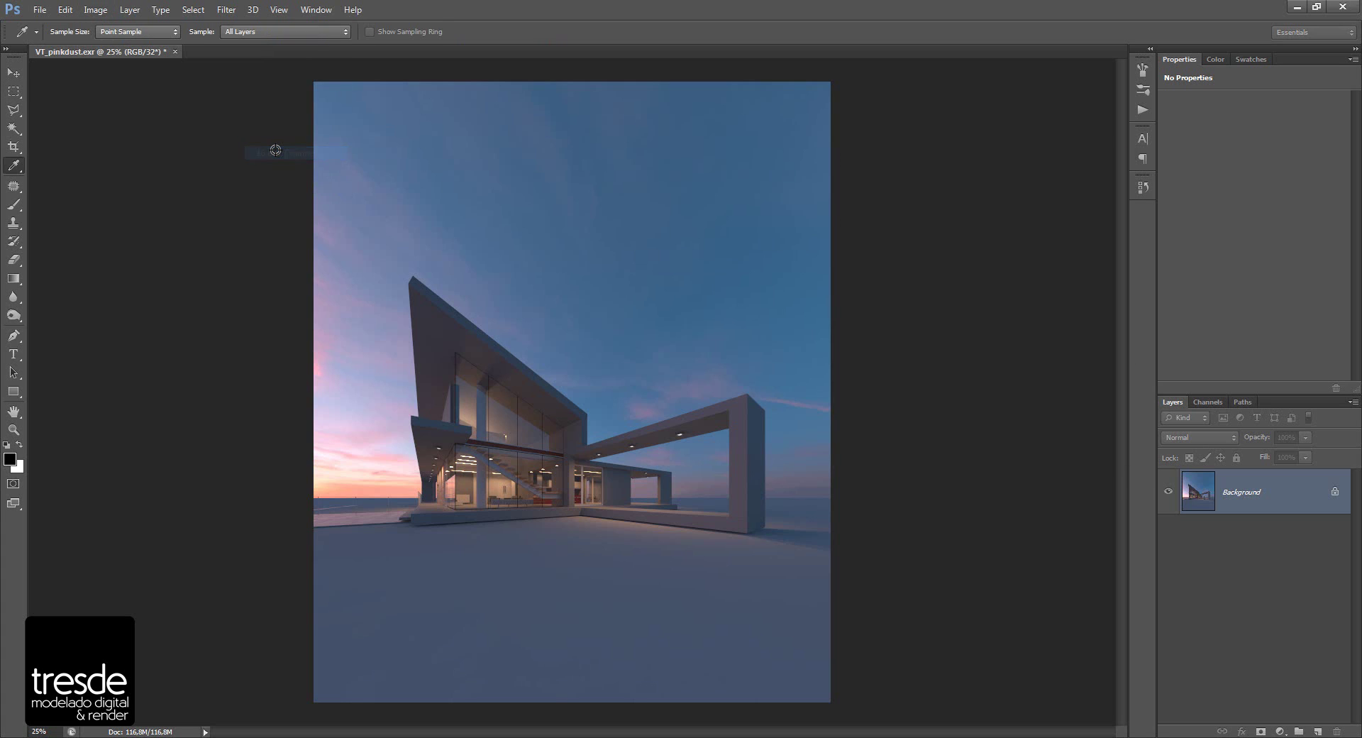
- Move the HDR Toning dialog off the house and choose the Exposure and Gamma method
{"action": "left_click_drag", "start_coordinate": [926, 156], "coordinate": [734, 178]}
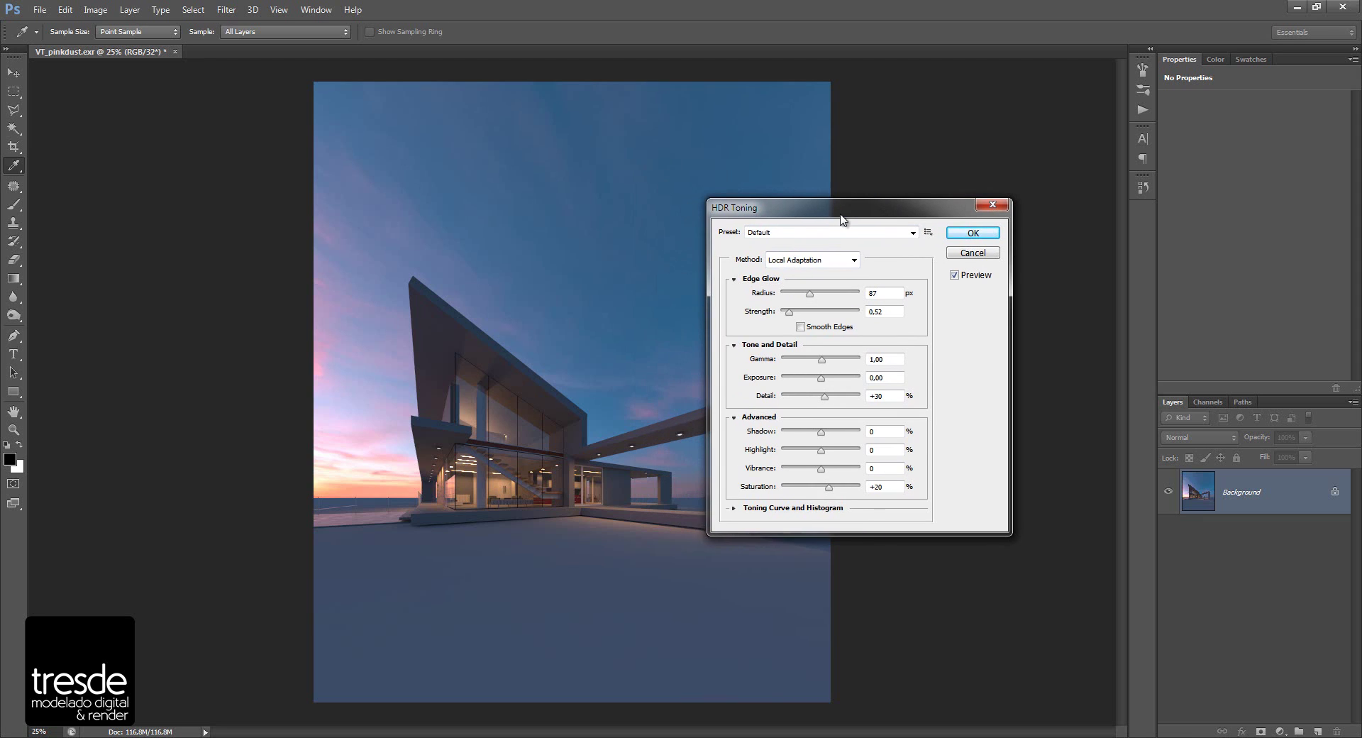
{"action": "left_click_drag", "start_coordinate": [761, 186], "coordinate": [848, 217]}
{"action": "left_click", "coordinate": [846, 261]}
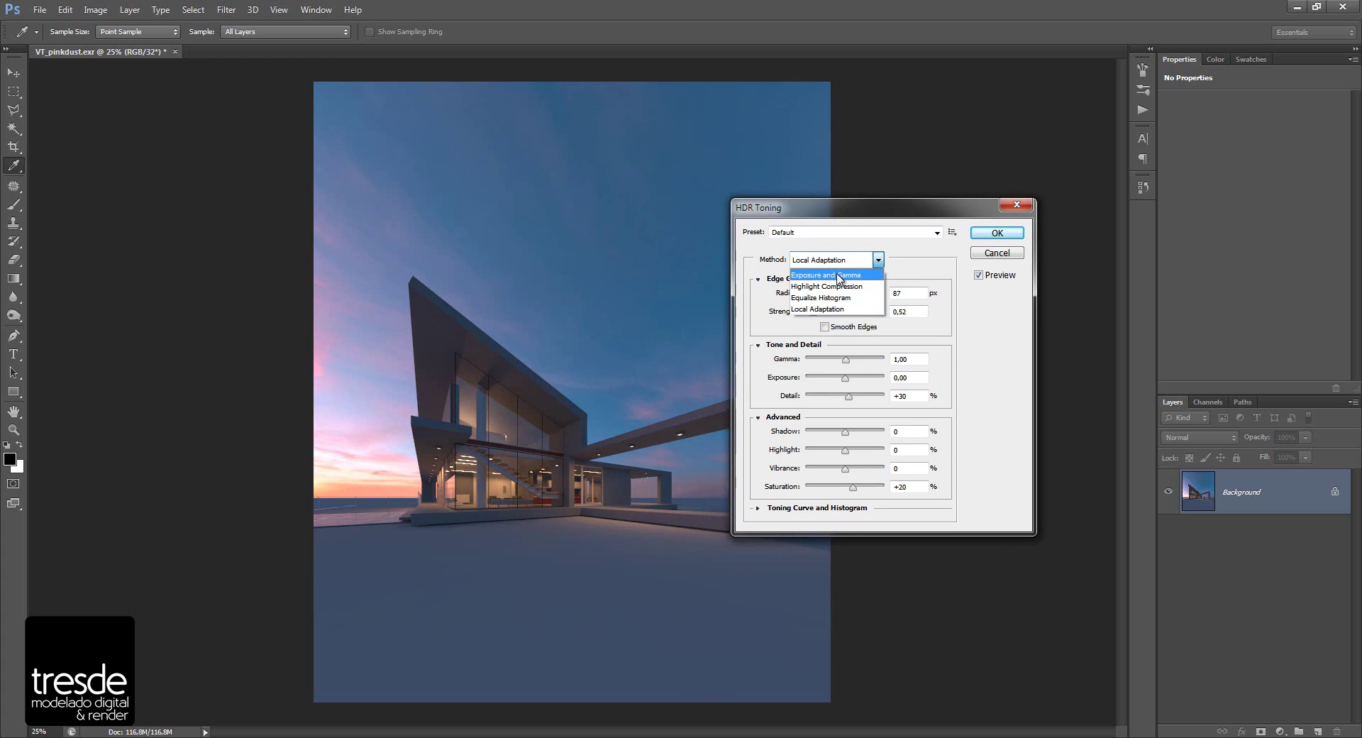
{"action": "left_click", "coordinate": [840, 276]}
{"action": "left_click_drag", "start_coordinate": [822, 211], "coordinate": [934, 219]}
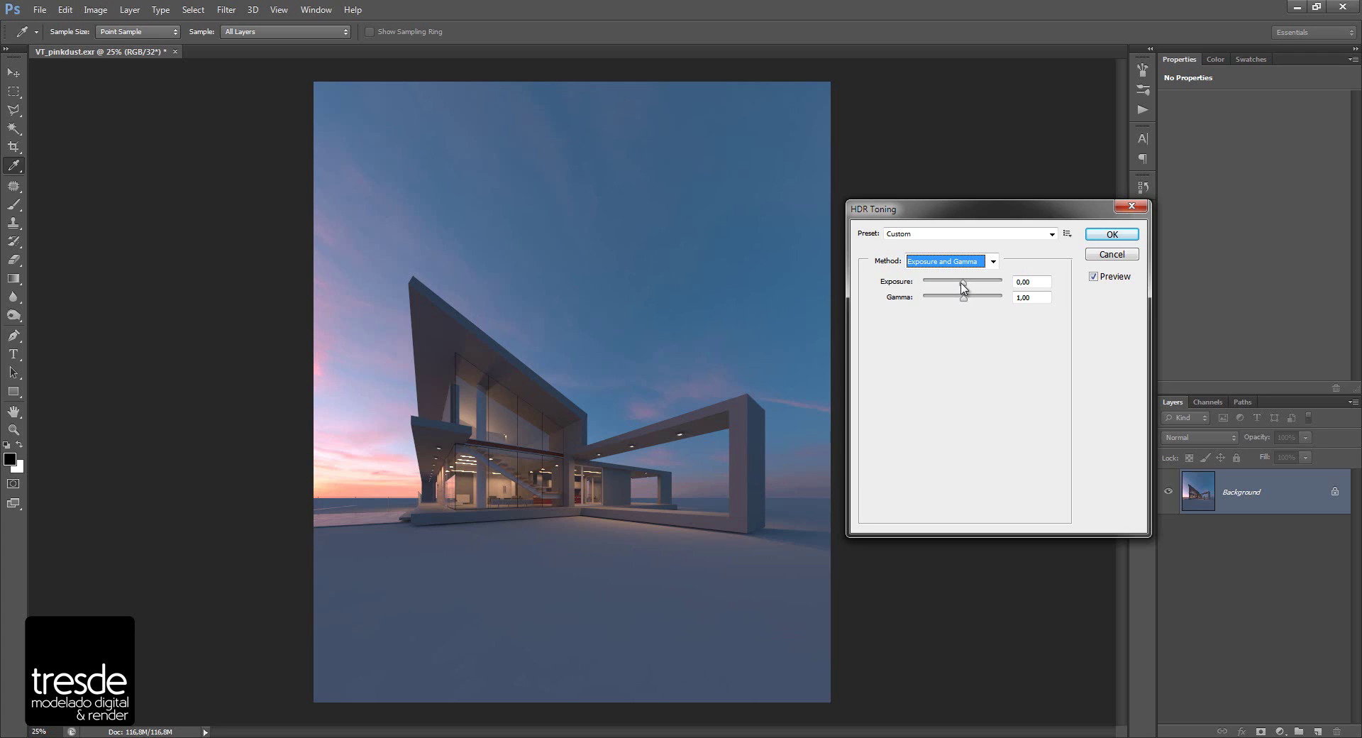
- Preview exposure around +0.90 and gamma around 1.33 with the sliders
{"action": "left_click_drag", "start_coordinate": [963, 284], "coordinate": [960, 284]}
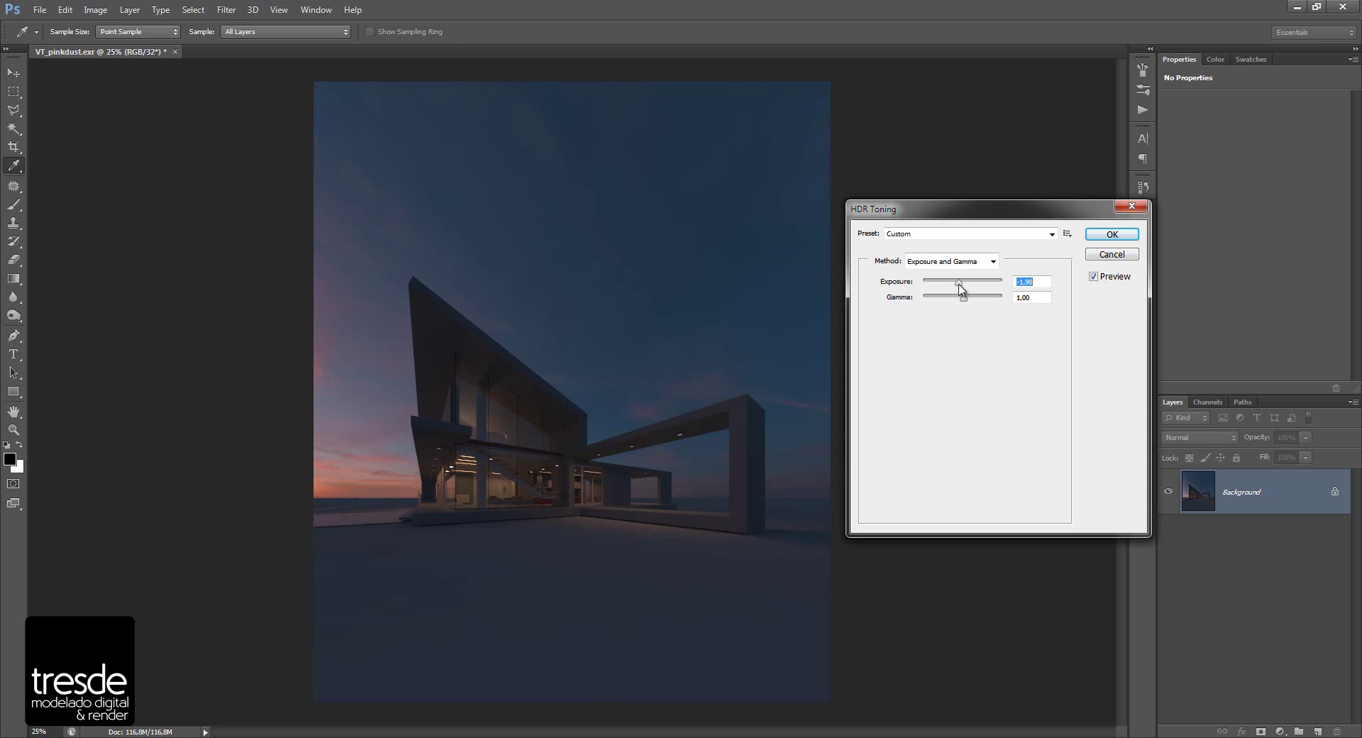
{"action": "mouse_move", "coordinate": [960, 284]}
{"action": "left_mouse_down"}
{"action": "mouse_move", "coordinate": [948, 285]}
{"action": "mouse_move", "coordinate": [965, 285]}
{"action": "left_mouse_up"}
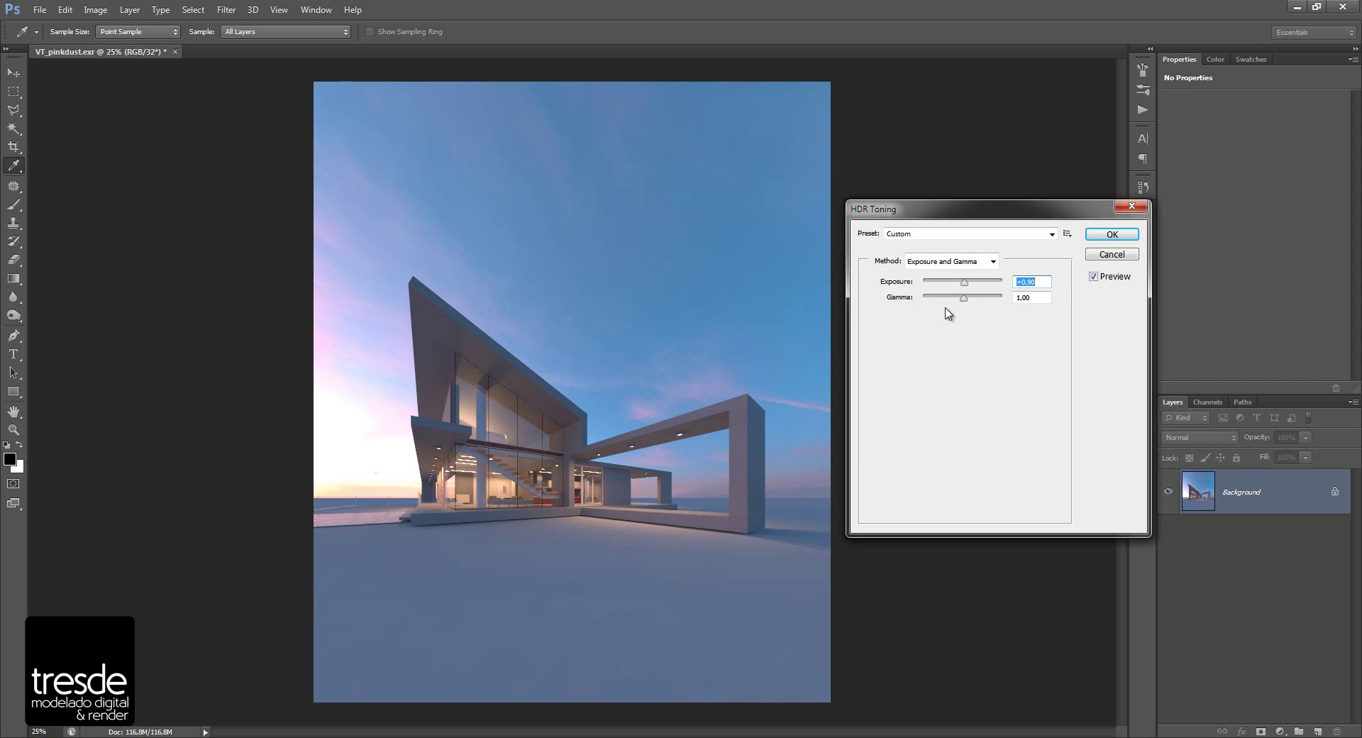
{"action": "left_click_drag", "start_coordinate": [968, 299], "coordinate": [956, 302]}
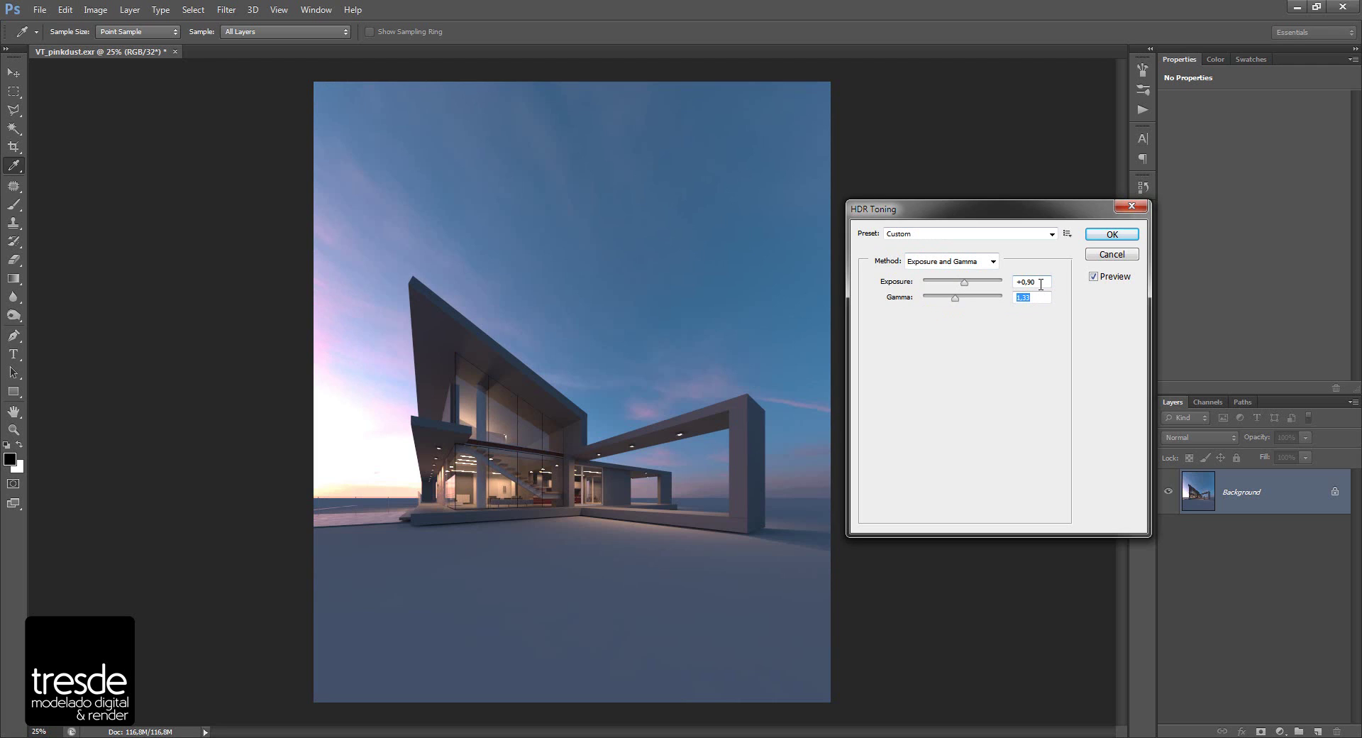
- Enter exposure 0 and gamma 1 in HDR Toning
{"action": "left_click", "coordinate": [1025, 281]}
{"action": "type", "text": "0"}
{"action": "left_click", "coordinate": [1032, 297]}
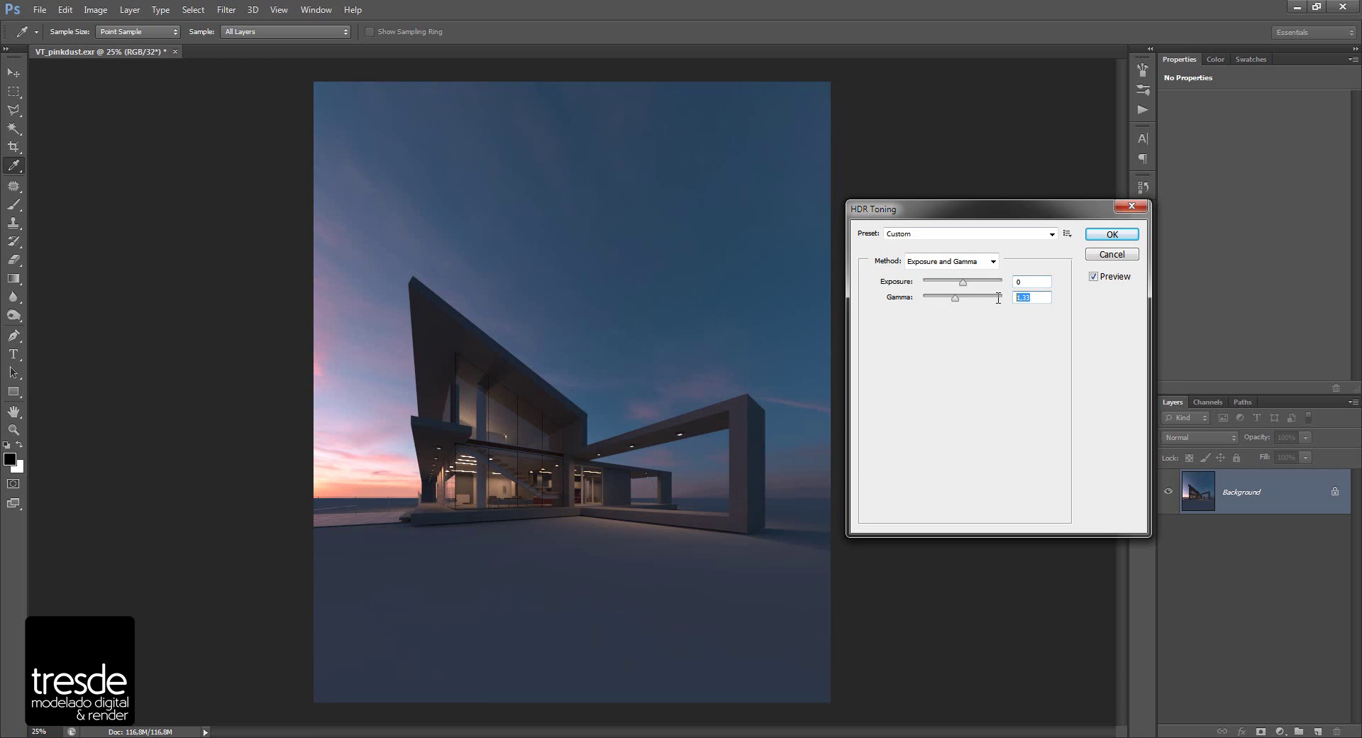
{"action": "type", "text": "1"}
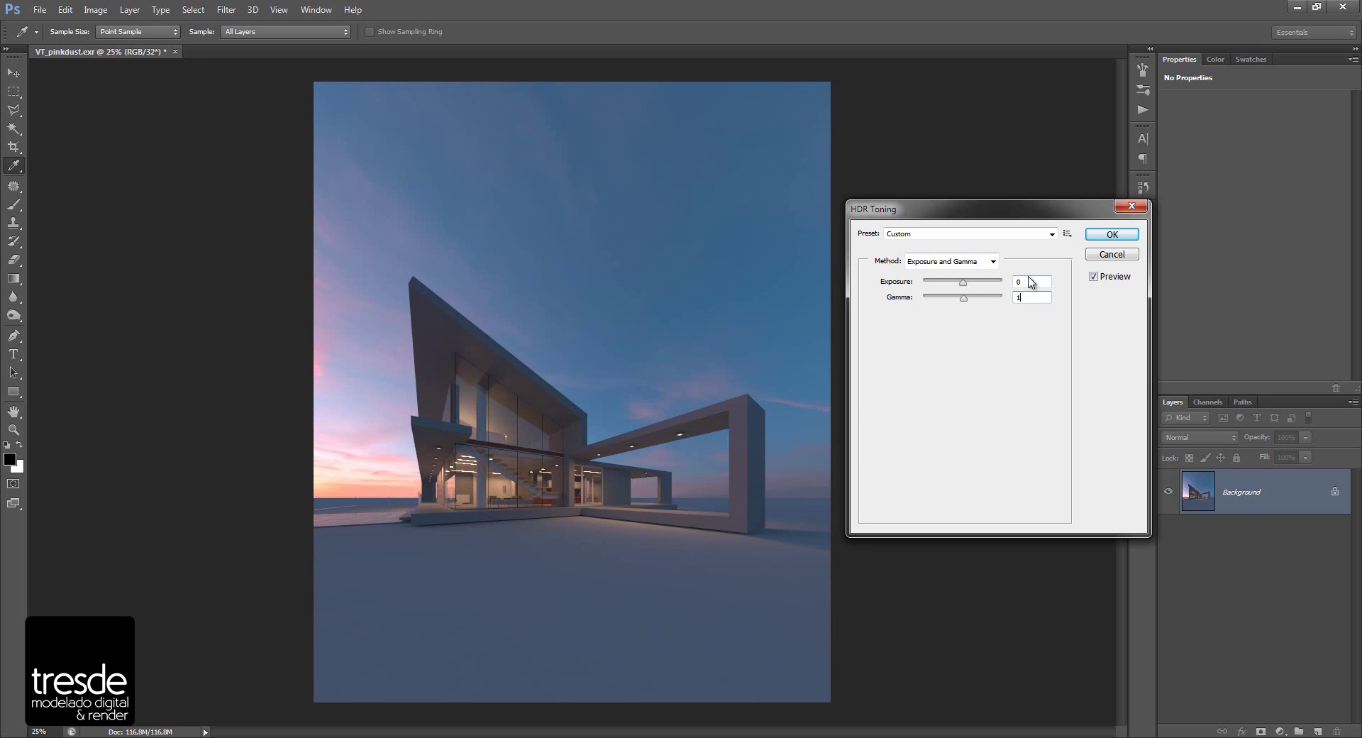
- Apply HDR Toning and verify Image > Mode now shows 16 Bits/Channel
{"action": "left_click", "coordinate": [1097, 237]}
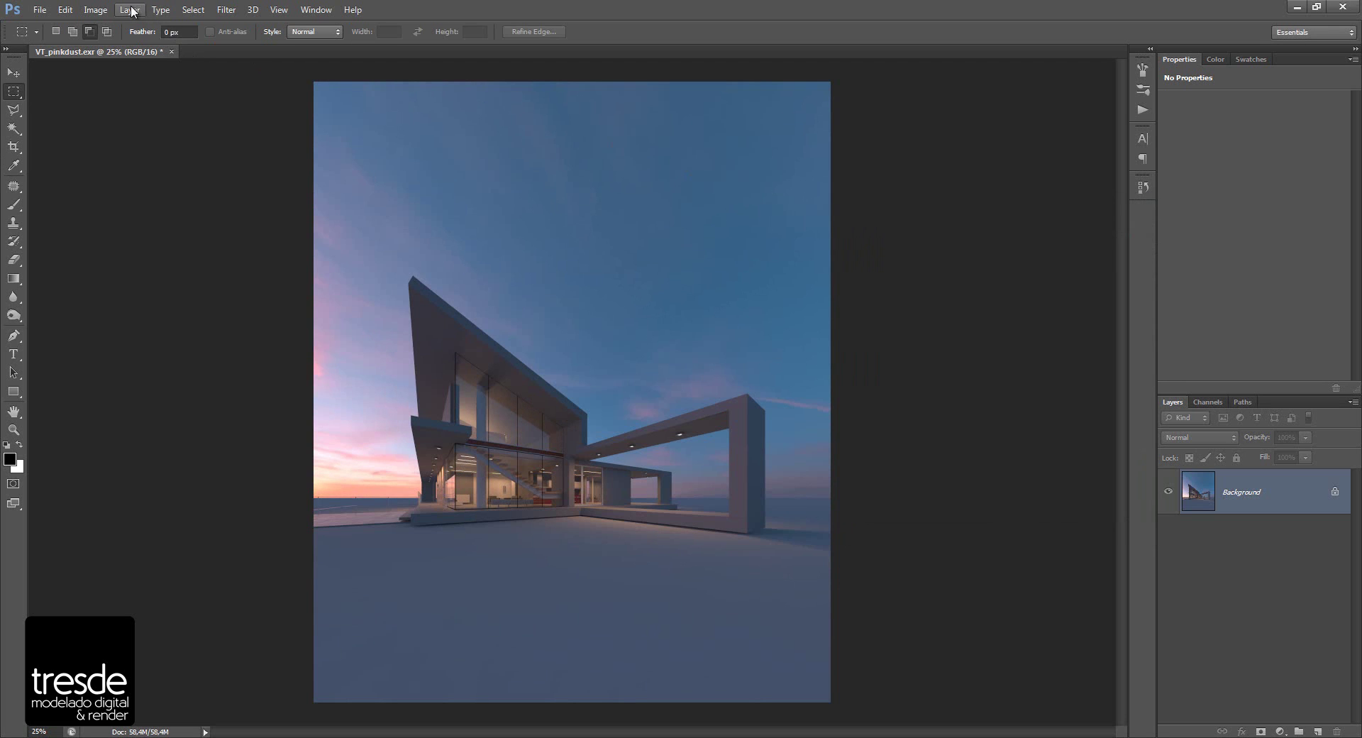
{"action": "left_click", "coordinate": [105, 11]}
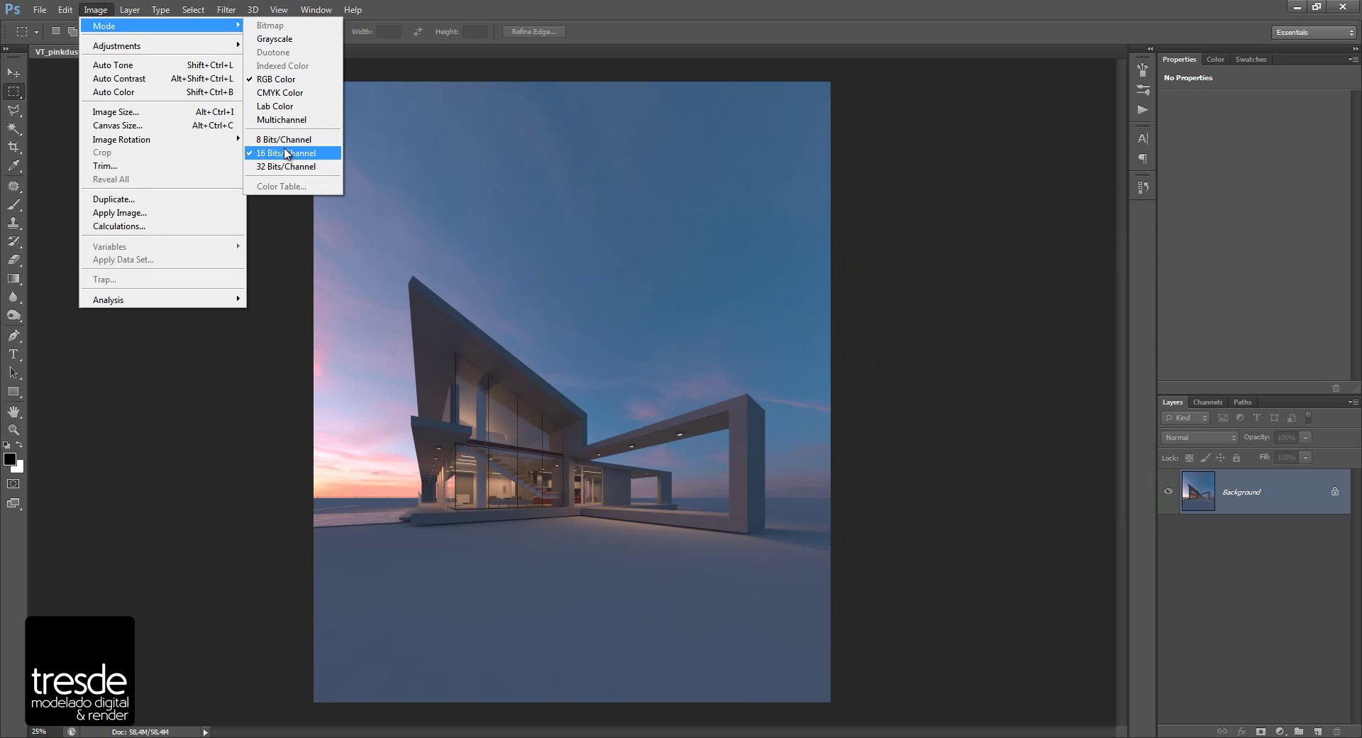
{"action": "mouse_move", "coordinate": [160, 25]}
{"action": "left_click", "coordinate": [423, 55]}
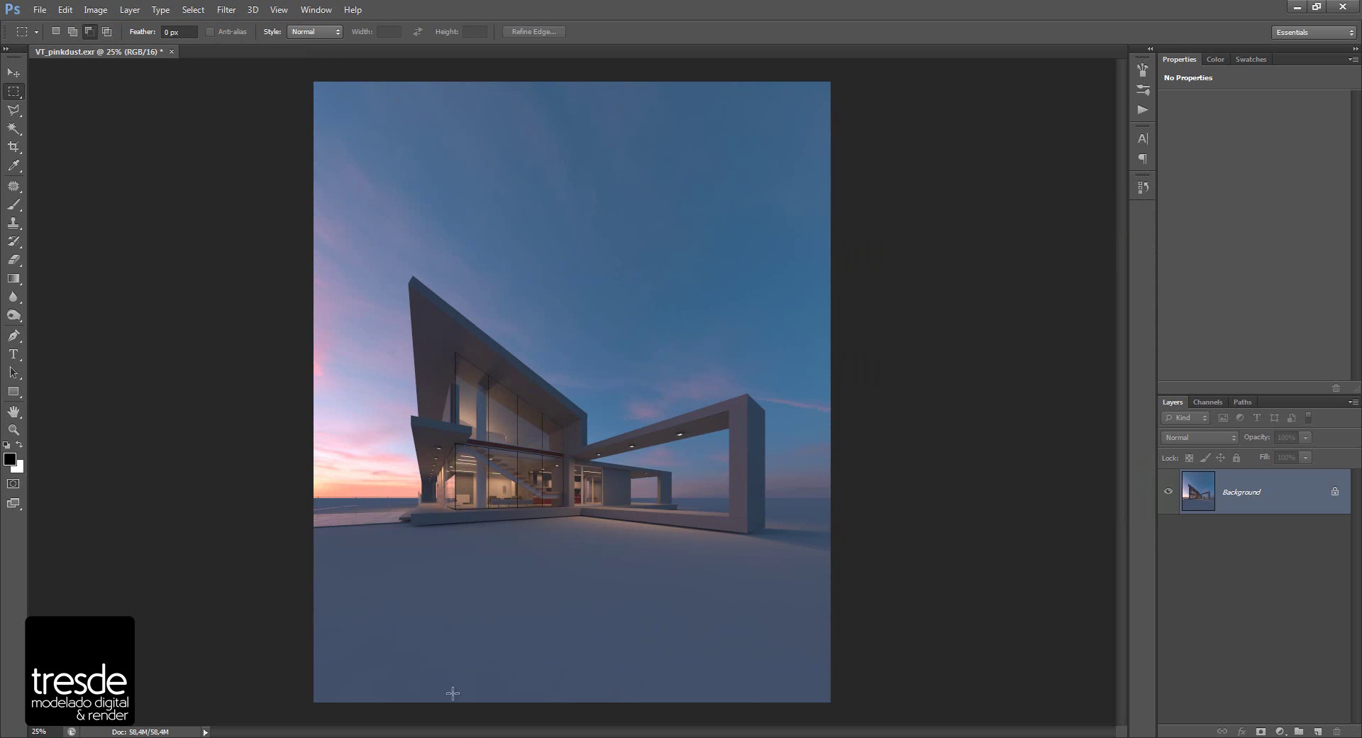
{"action": "left_click", "coordinate": [465, 736]}
- Place b3.exr beside the render, show Levels 1 and 2, and start converting its Background
{"action": "left_click", "coordinate": [583, 677]}
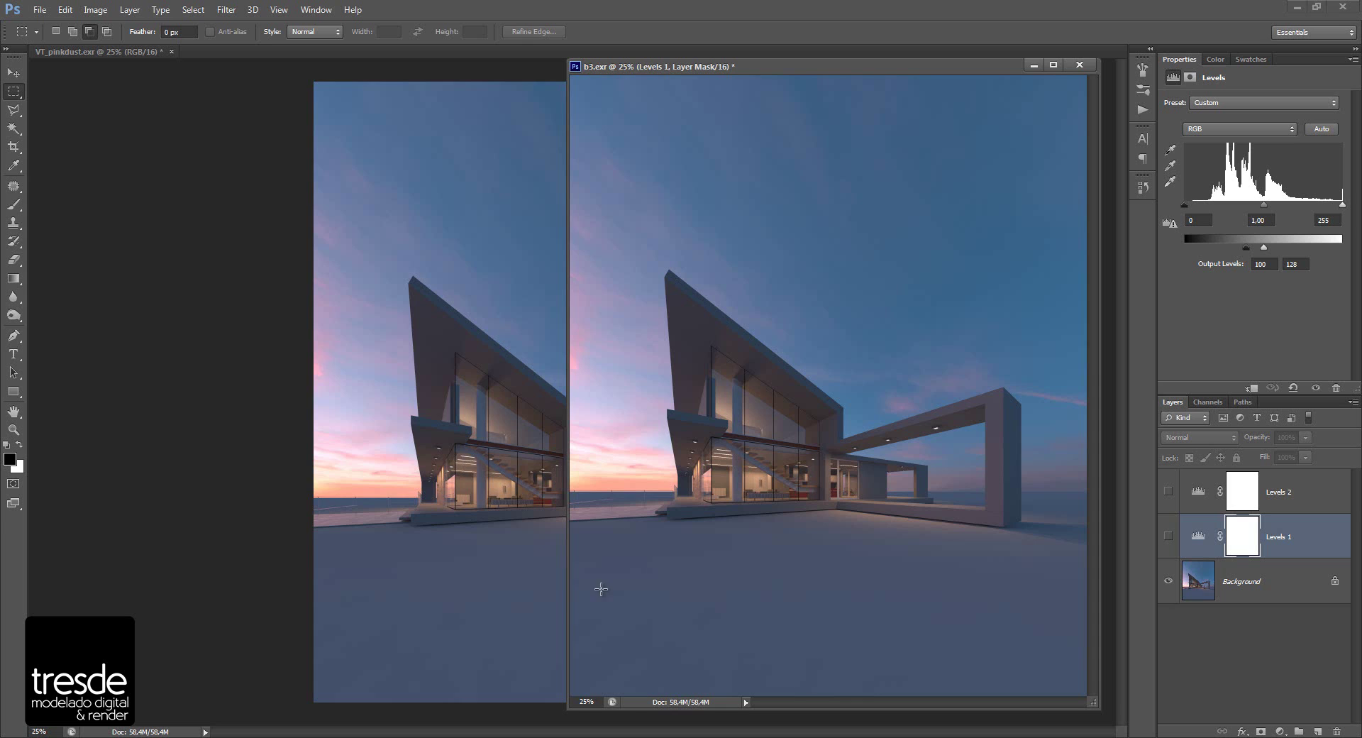
{"action": "left_click_drag", "start_coordinate": [637, 66], "coordinate": [263, 53]}
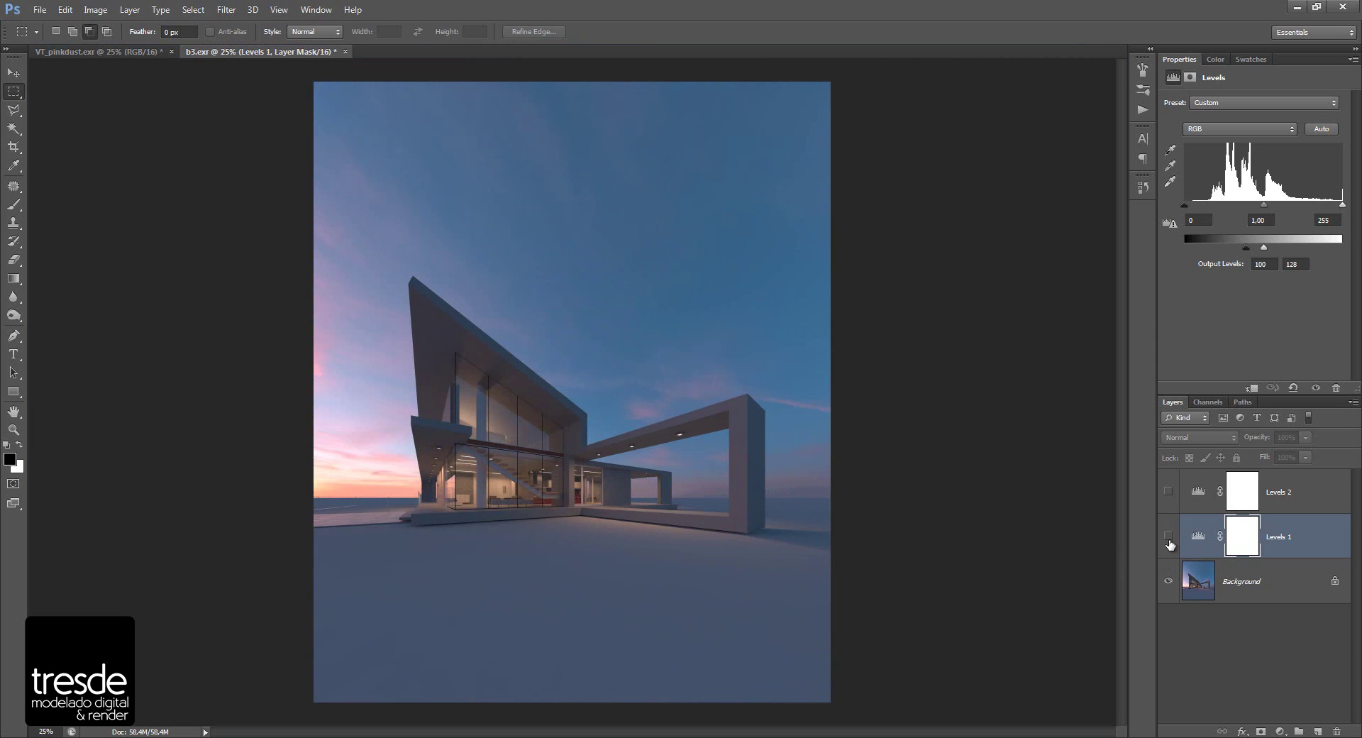
{"action": "left_click_drag", "start_coordinate": [1170, 541], "coordinate": [1170, 501]}
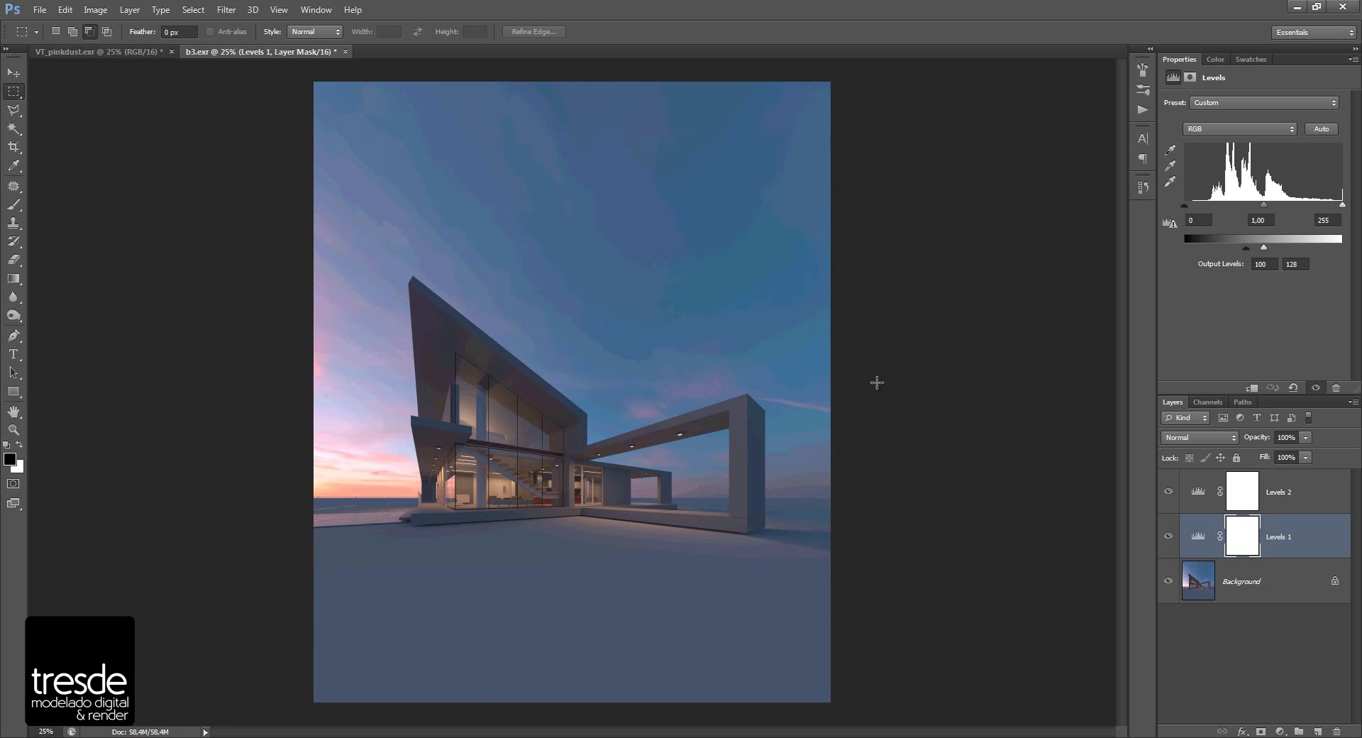
{"action": "left_click", "coordinate": [1200, 503]}
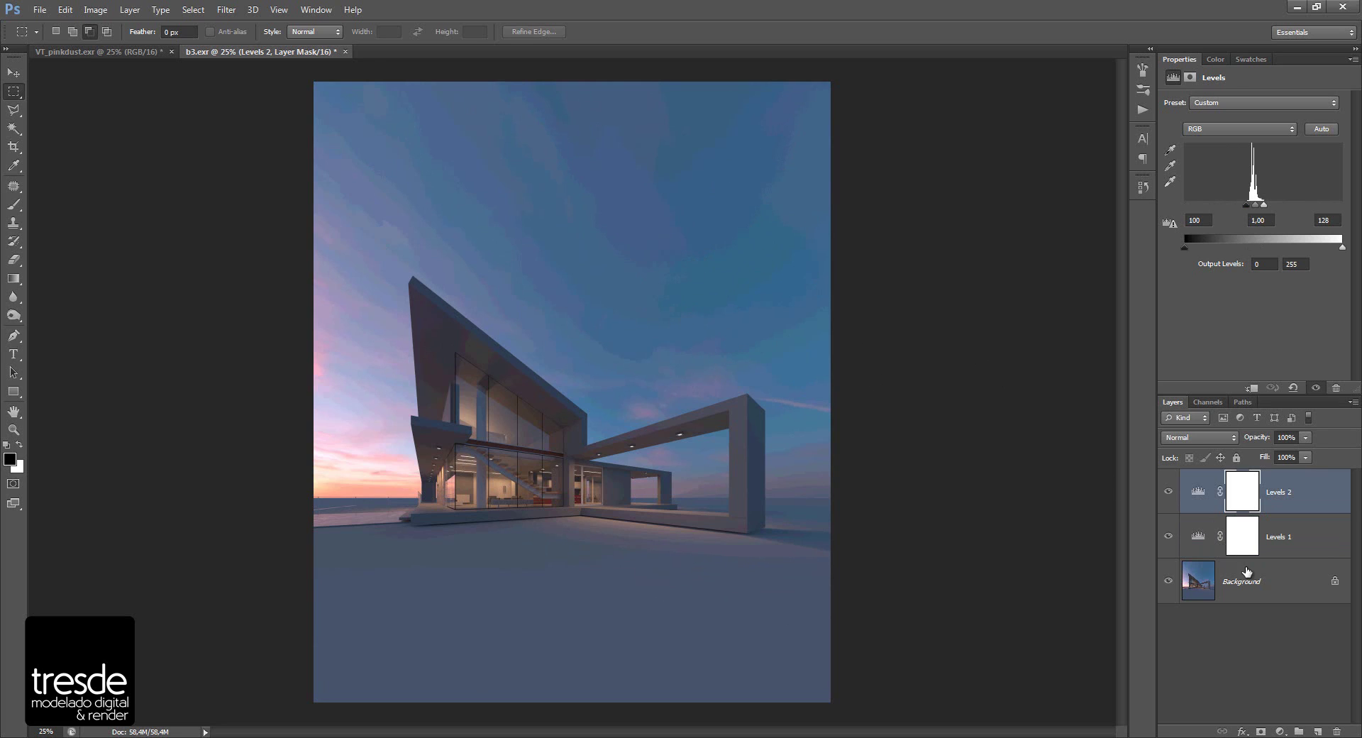
{"action": "left_click", "coordinate": [1252, 583]}
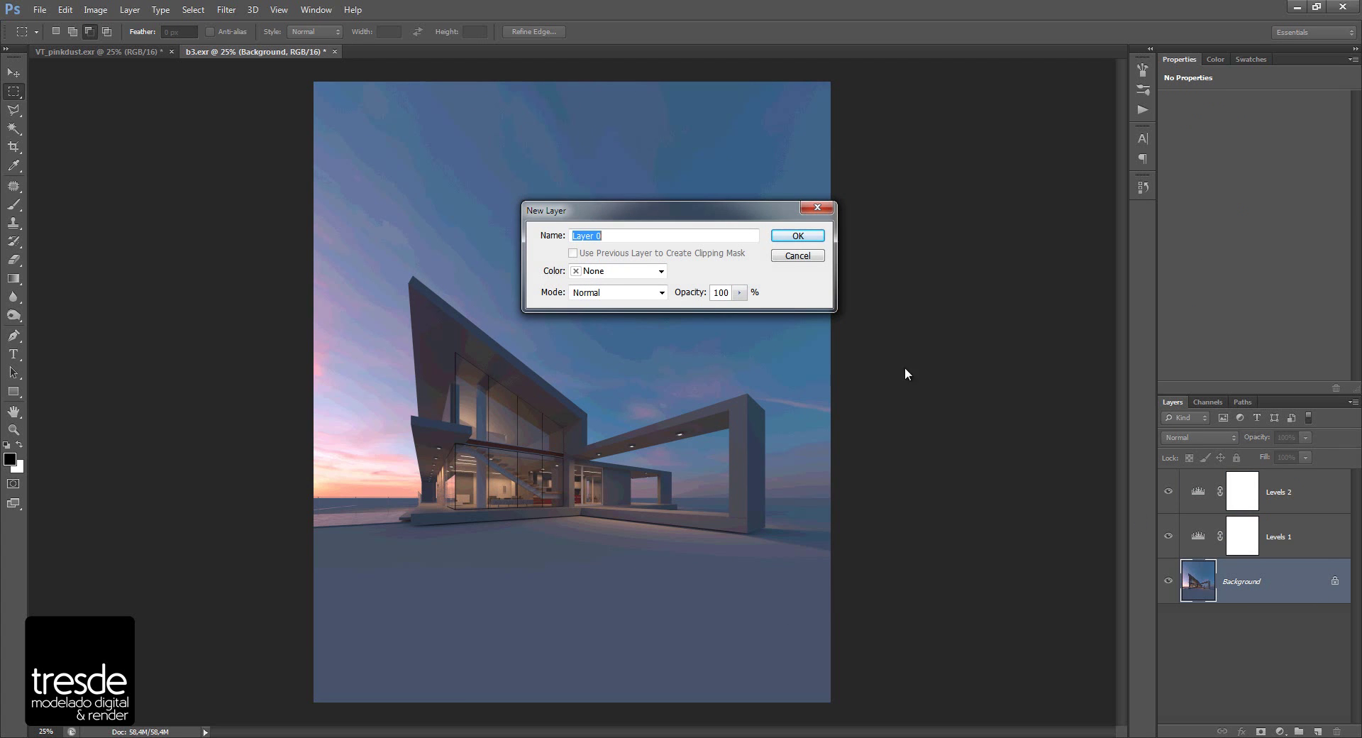
- Make the Background Layer 0 and stamp all visible layers into Layer 1 above Levels 2
{"action": "left_click", "coordinate": [816, 237]}
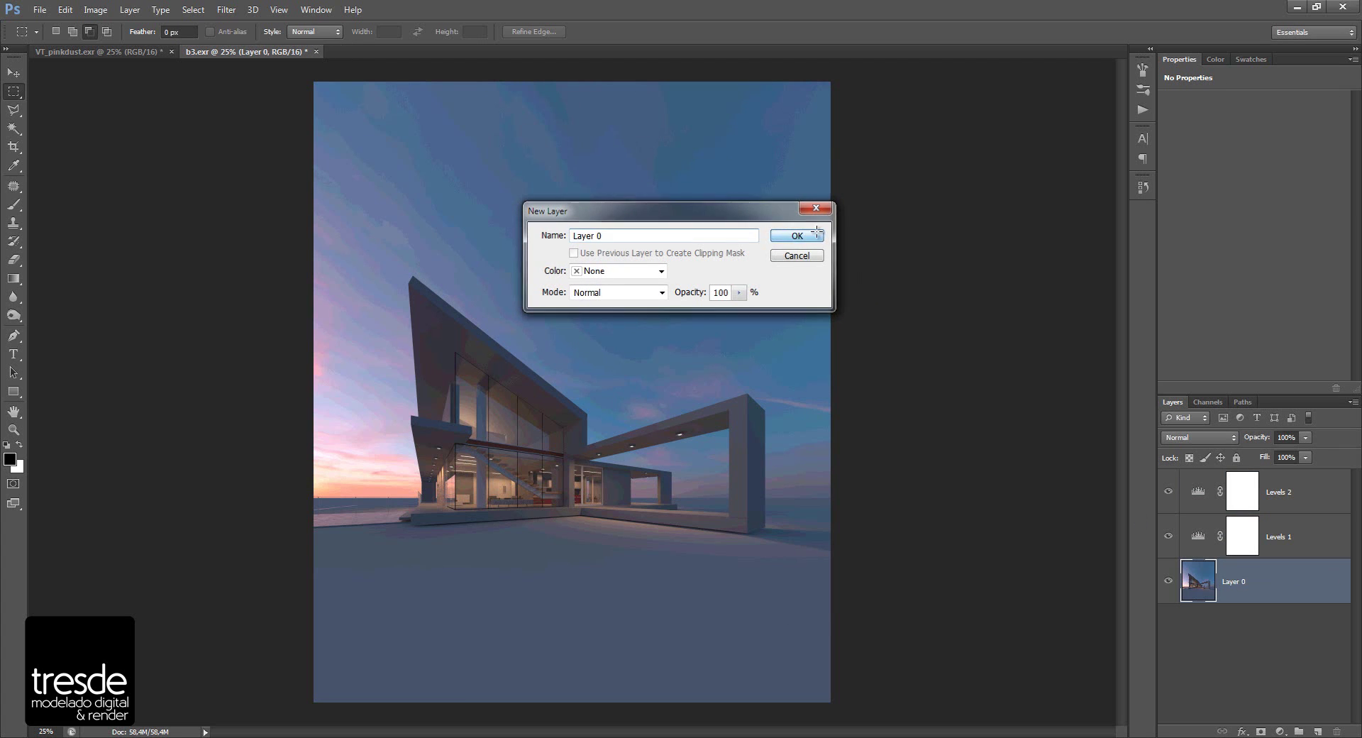
{"action": "left_click", "coordinate": [1200, 492]}
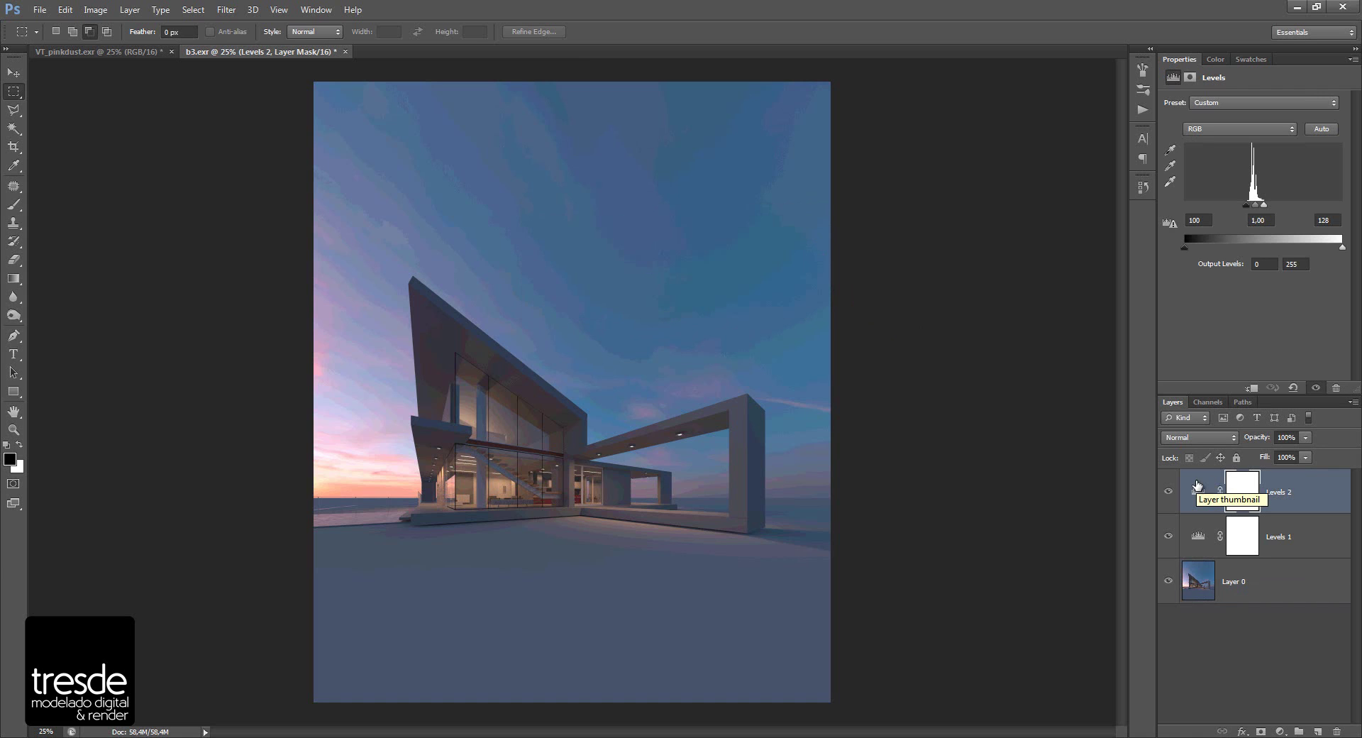
{"action": "key", "text": "ctrl+shift+alt+e"}
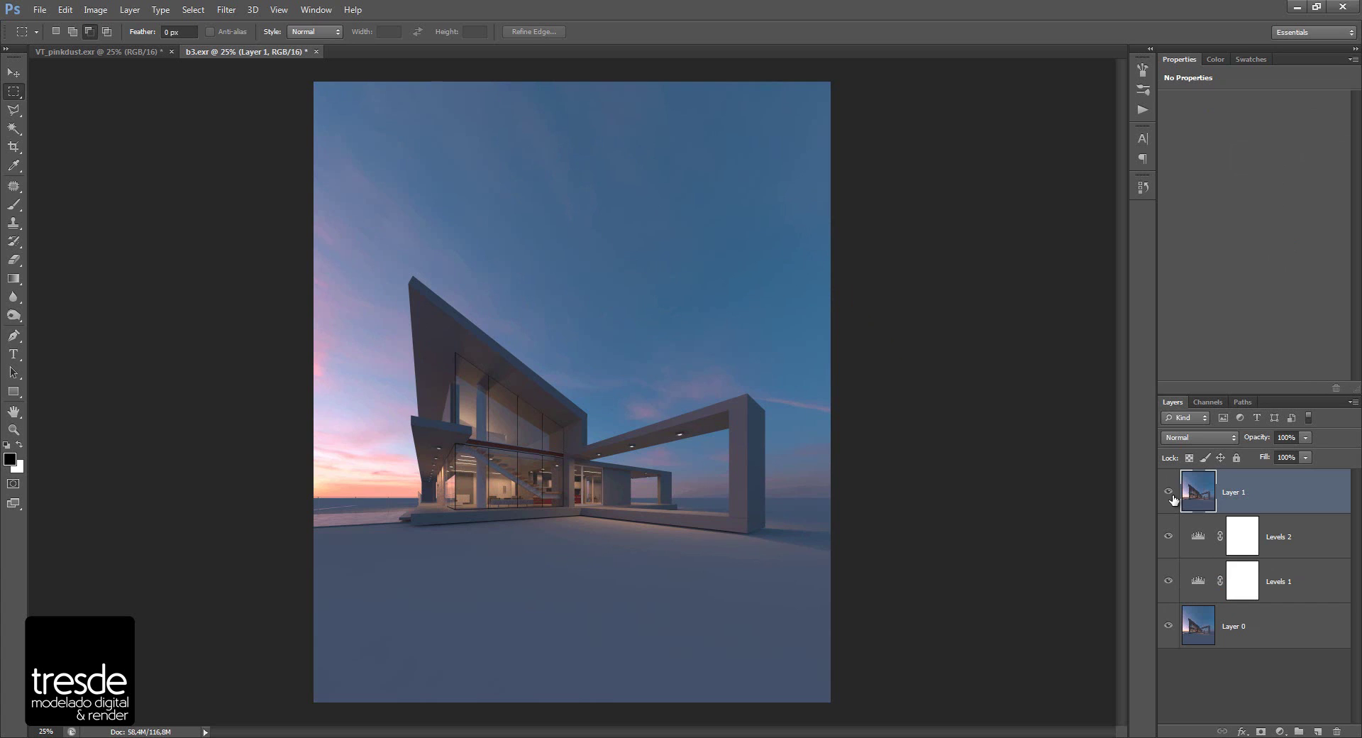
{"action": "left_click", "coordinate": [1167, 495]}
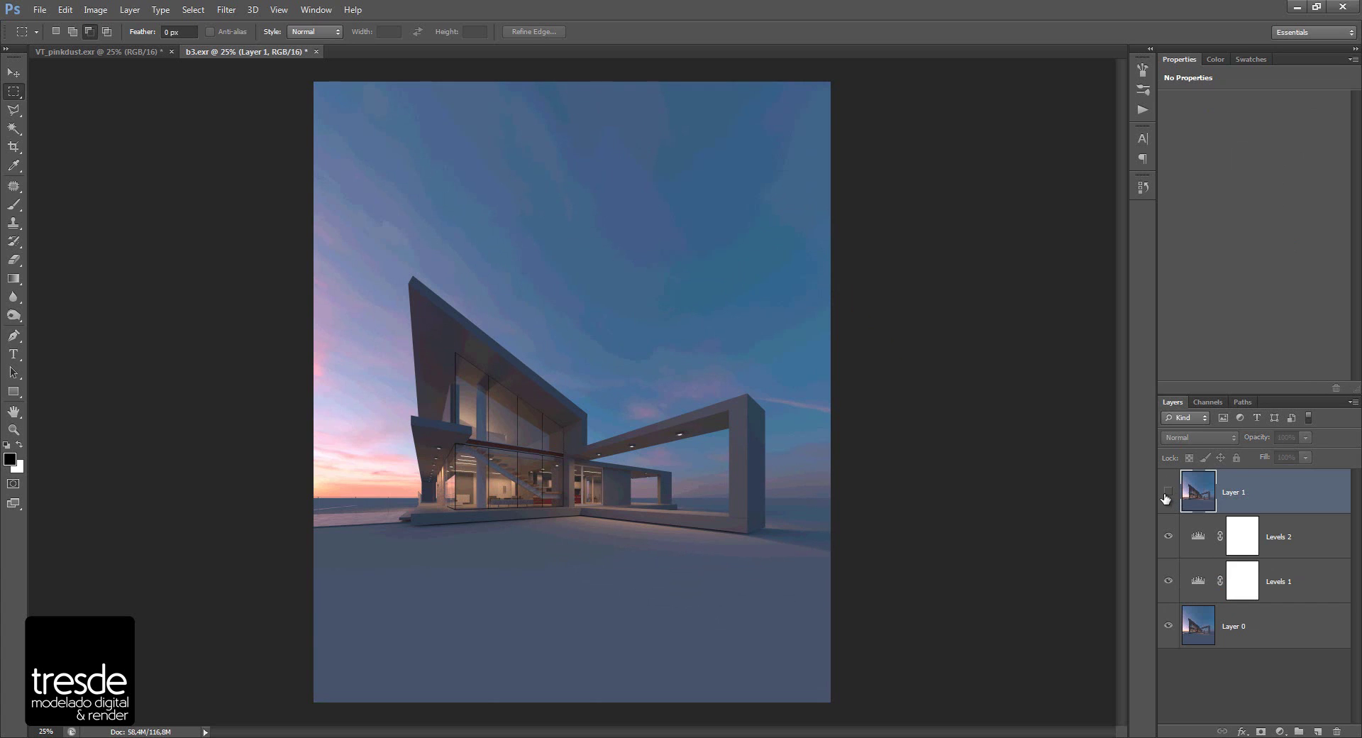
{"action": "left_click", "coordinate": [1167, 493]}
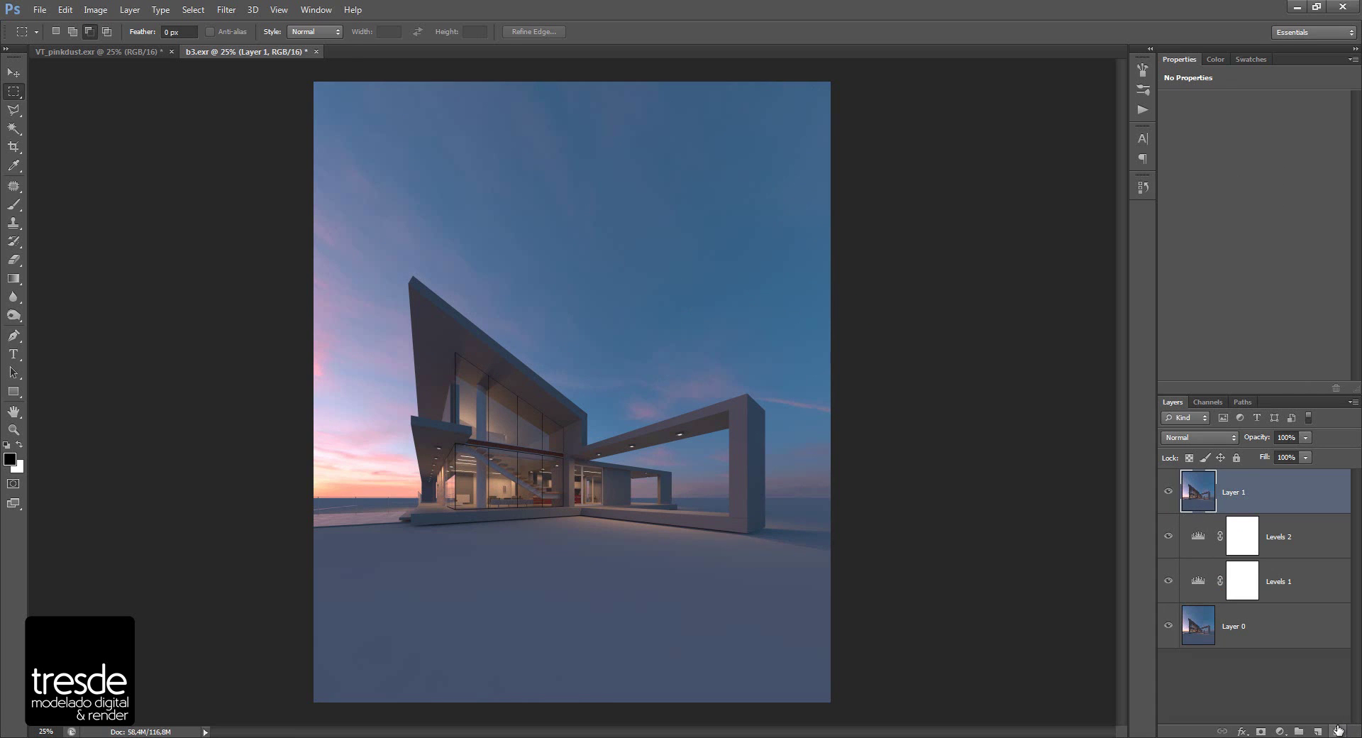
- Delete Layer 1, hide both Levels adjustments, and convert b3.exr to 8 Bits/Channel
{"action": "left_click", "coordinate": [1337, 731]}
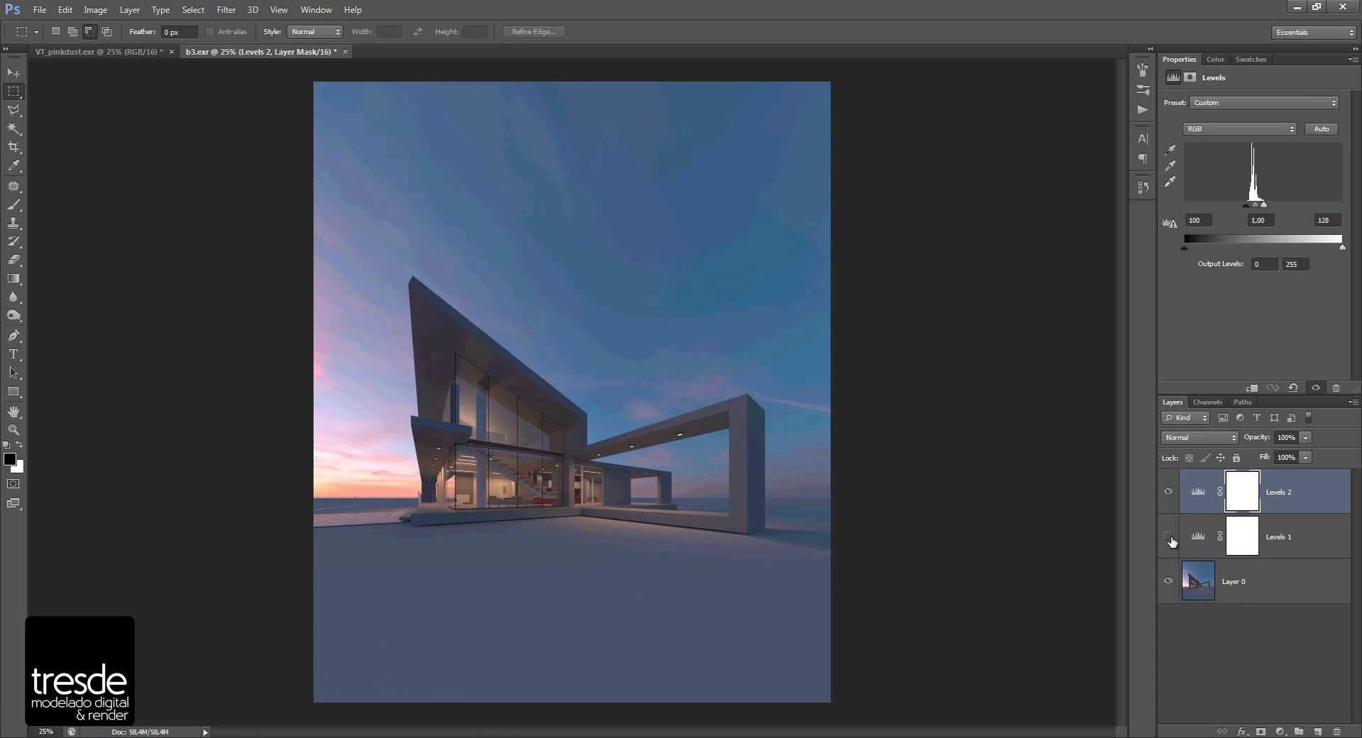
{"action": "left_click", "coordinate": [1169, 491]}
{"action": "left_click", "coordinate": [1192, 588]}
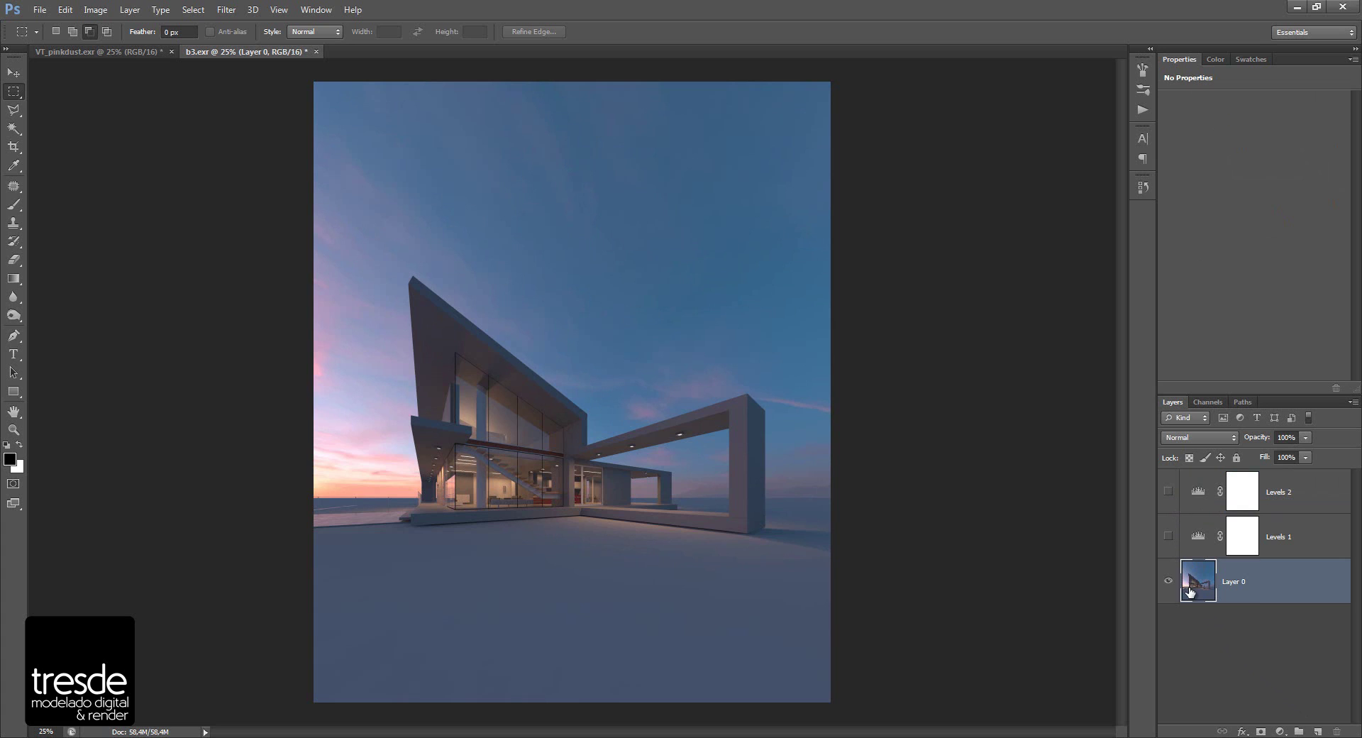
{"action": "left_click", "coordinate": [96, 9]}
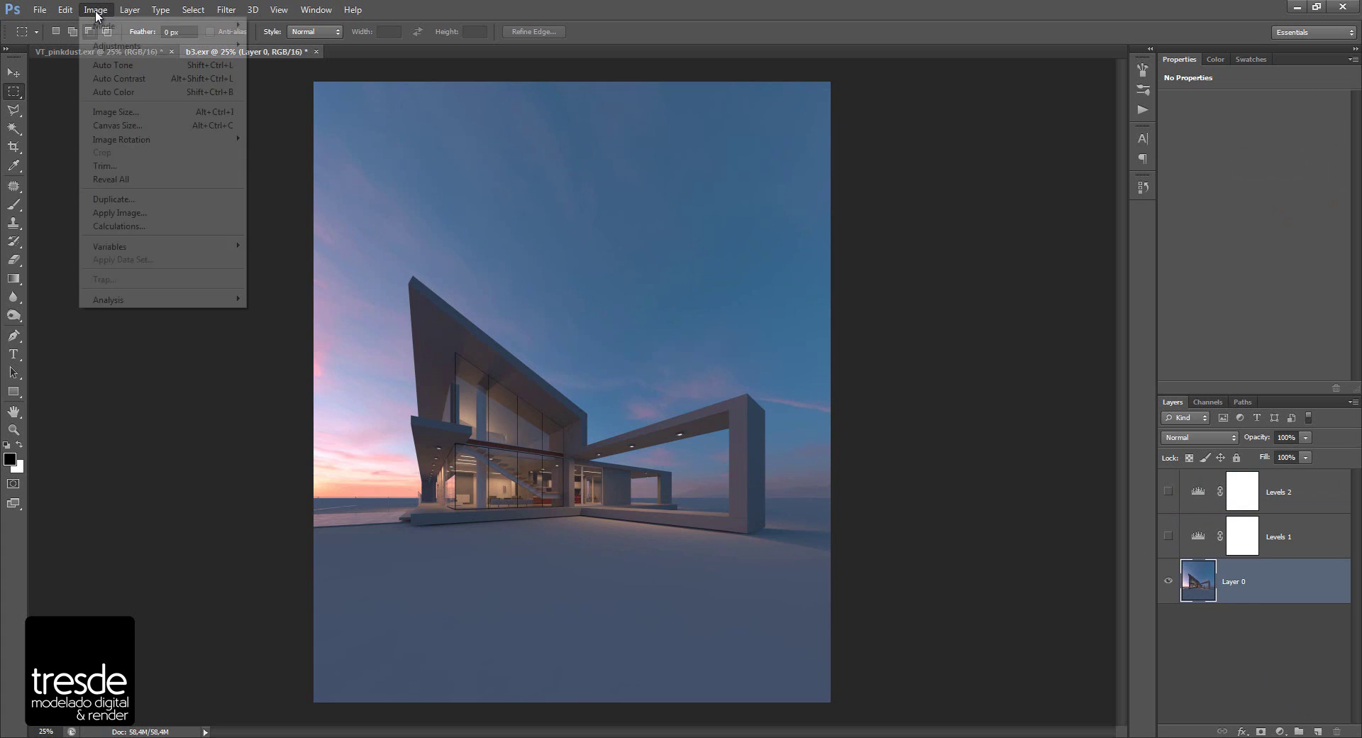
{"action": "mouse_move", "coordinate": [117, 25]}
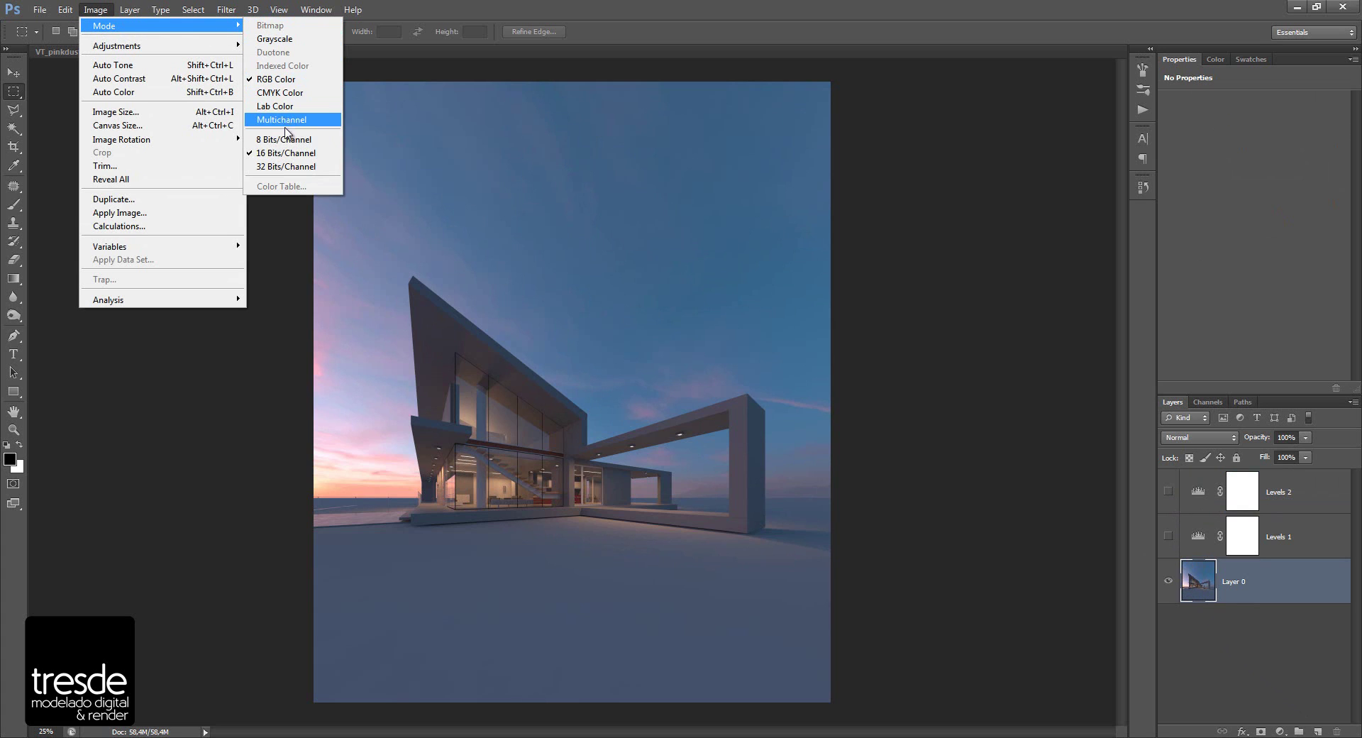
{"action": "left_click", "coordinate": [284, 140]}
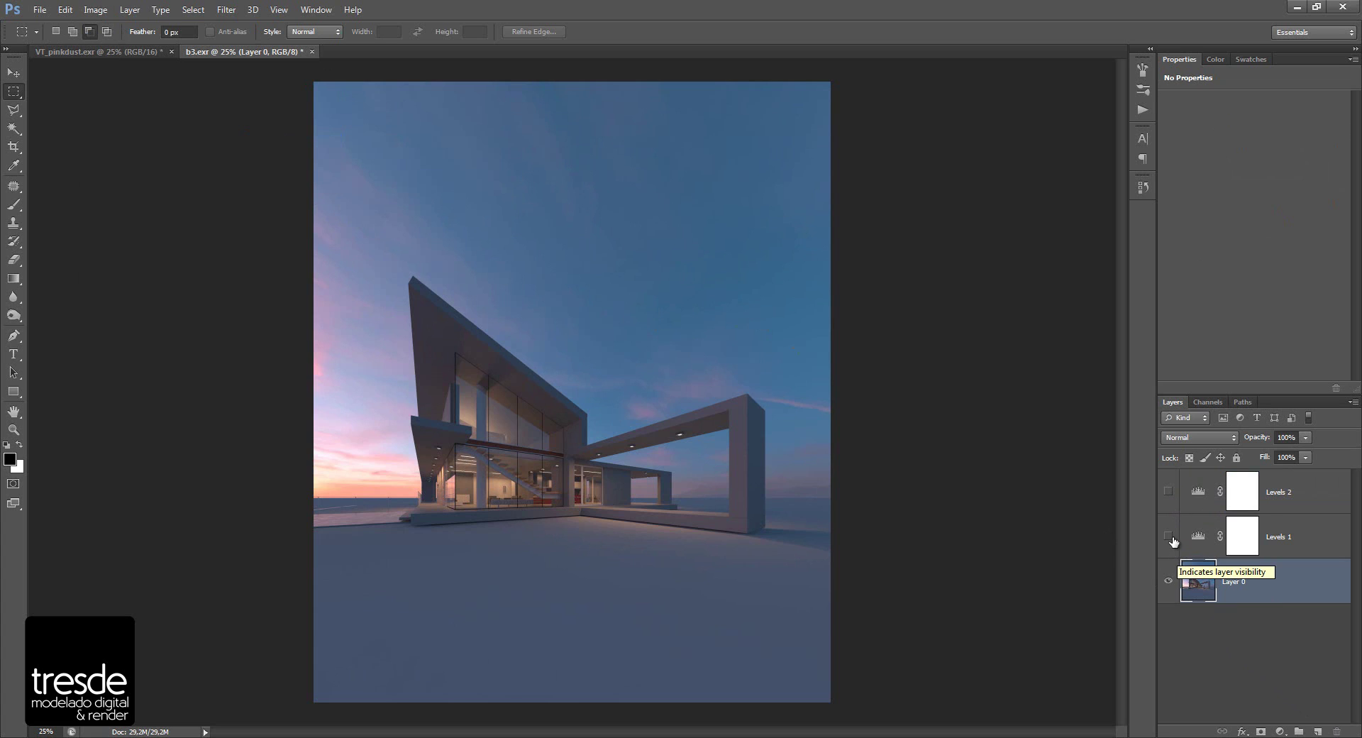
- Re-show Levels 1 and 2 and stamp a merged Layer 1 on top, toggling it to compare
{"action": "left_click_drag", "start_coordinate": [1169, 536], "coordinate": [1167, 498]}
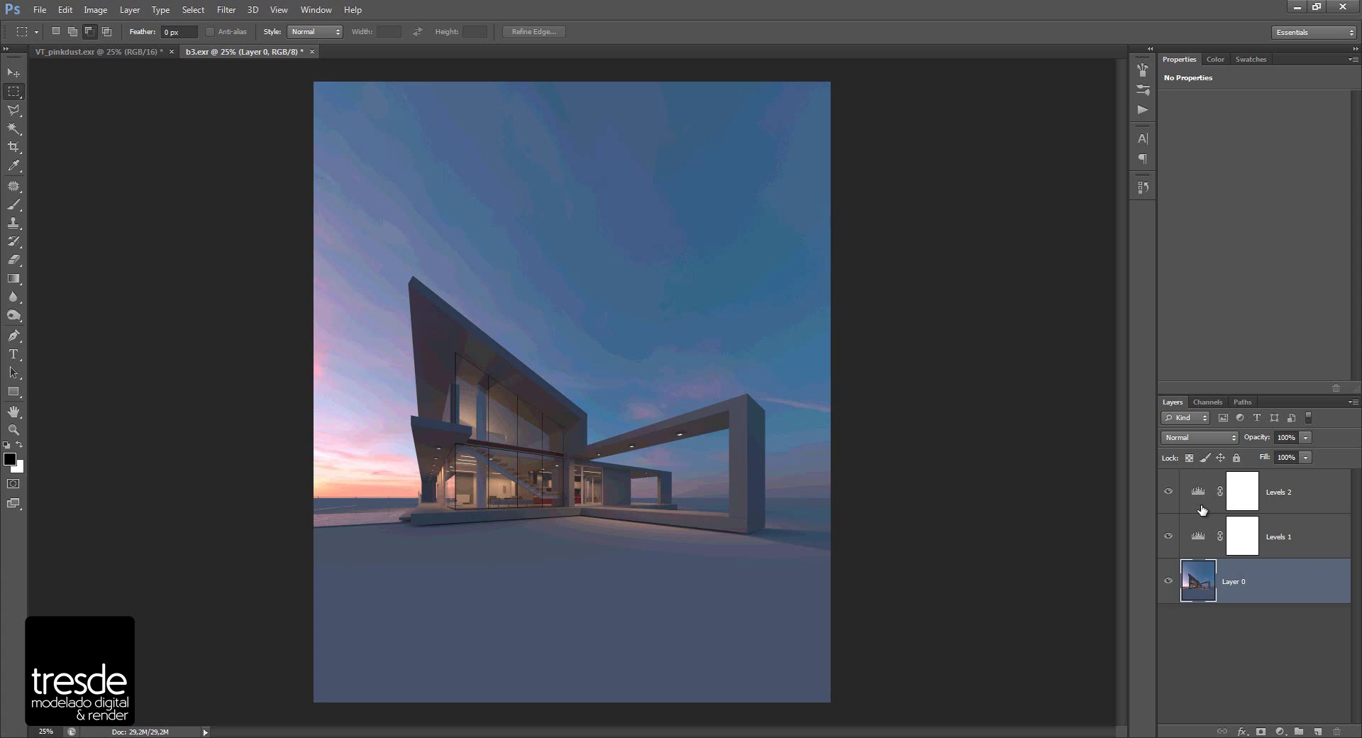
{"action": "left_click", "coordinate": [1200, 500]}
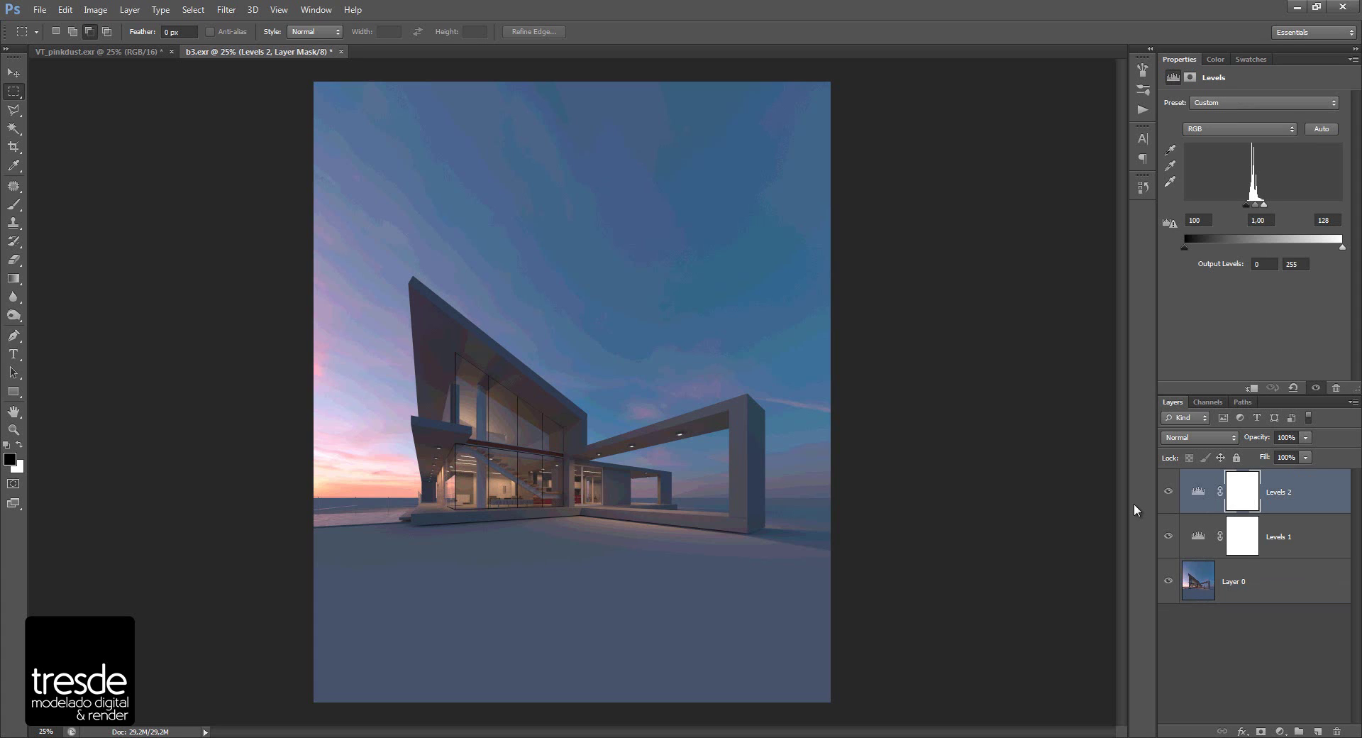
{"action": "key", "text": "ctrl+shift+alt+e"}
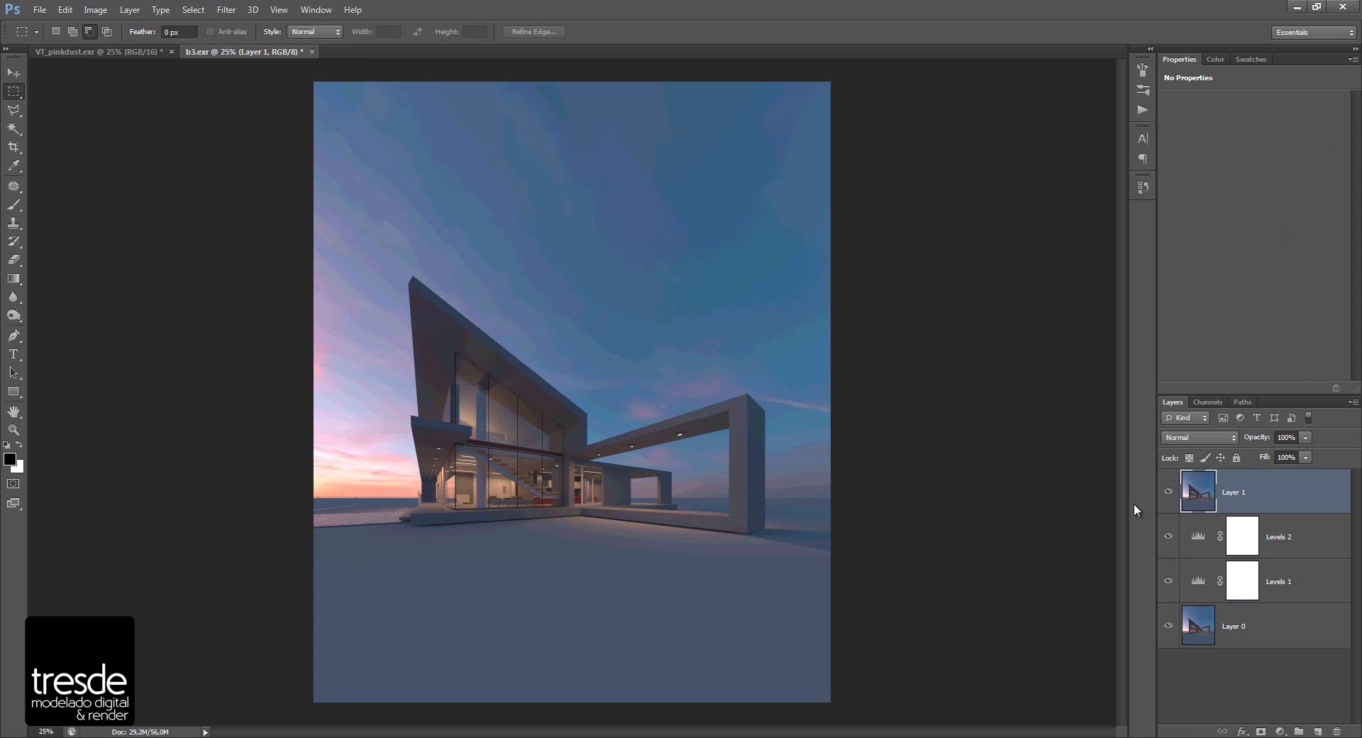
{"action": "left_click", "coordinate": [1169, 492]}
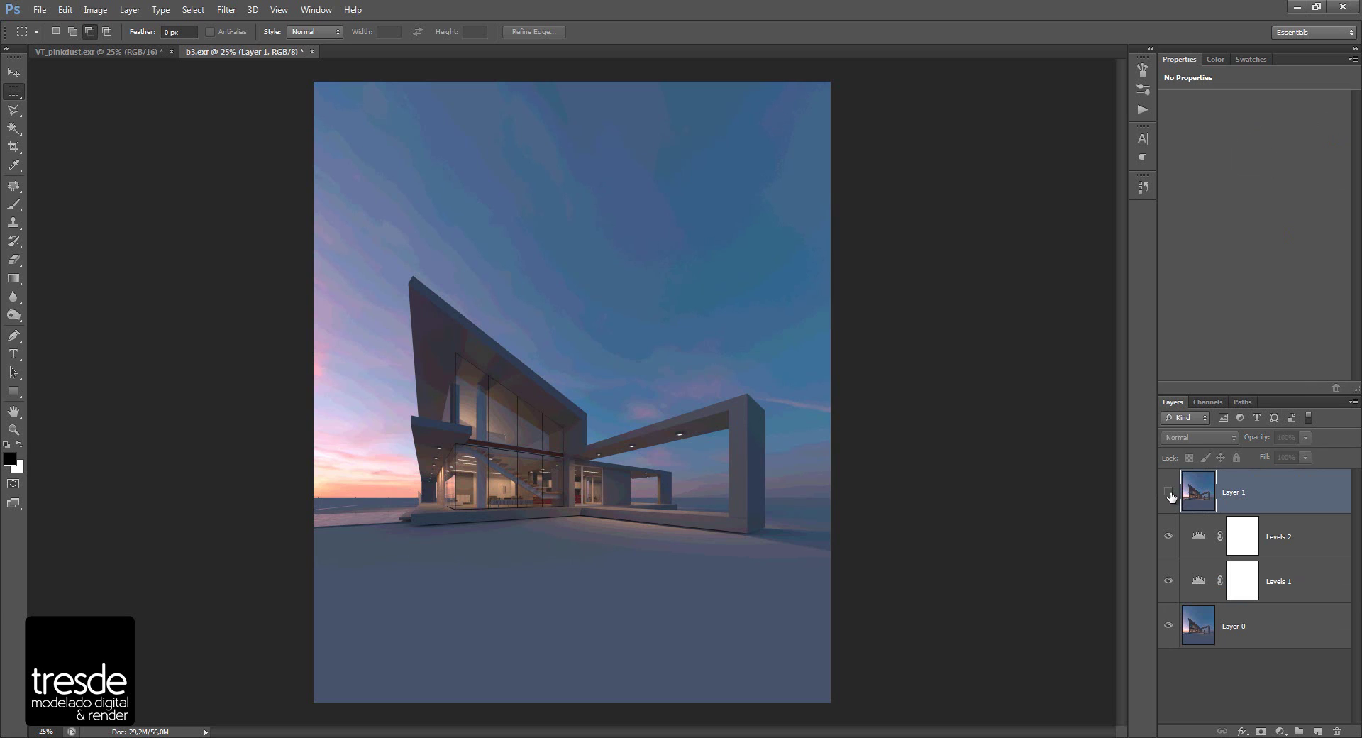
{"action": "left_click", "coordinate": [1169, 491]}
{"action": "left_click", "coordinate": [1171, 494]}
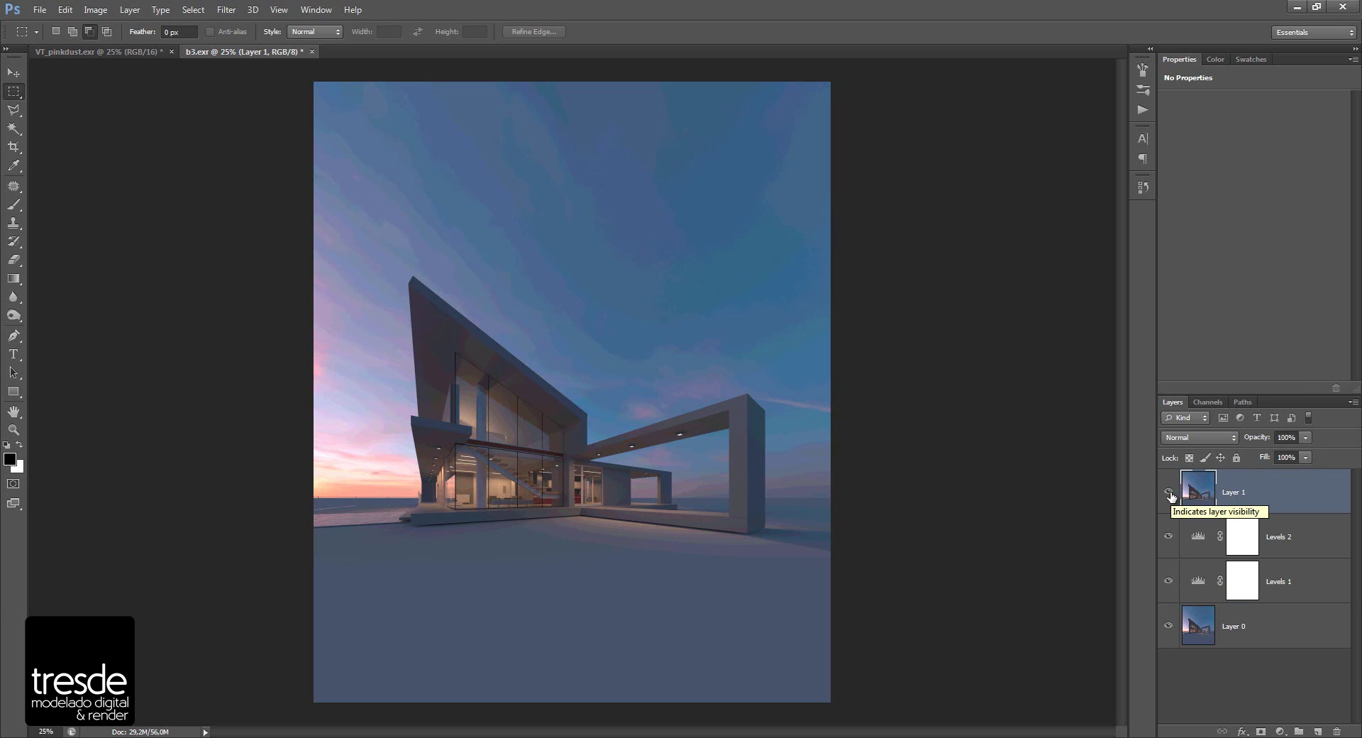